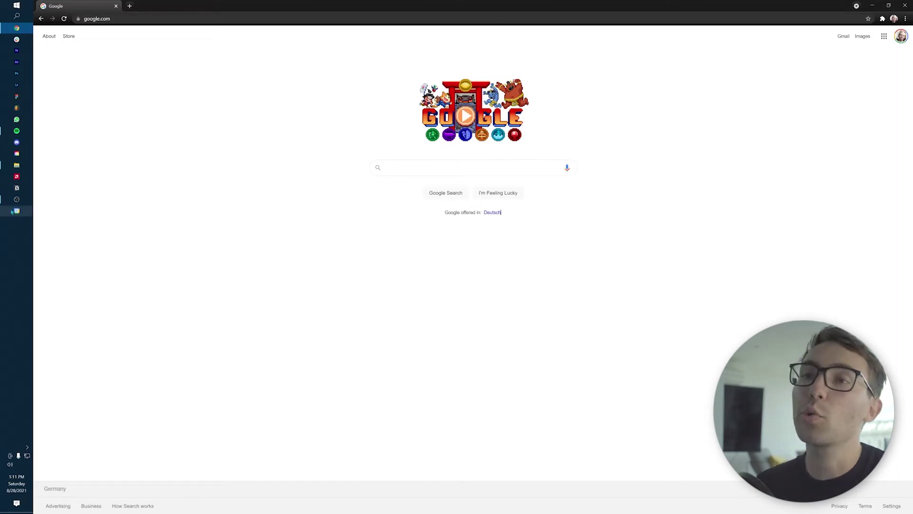
- Search Google for 'type studio' and open the Type Studio website from the results
click(17, 165)
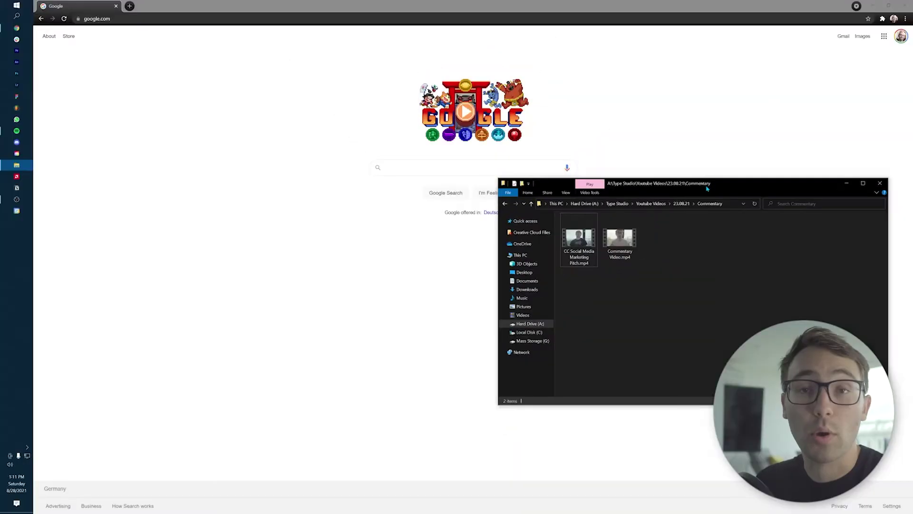
click(331, 293)
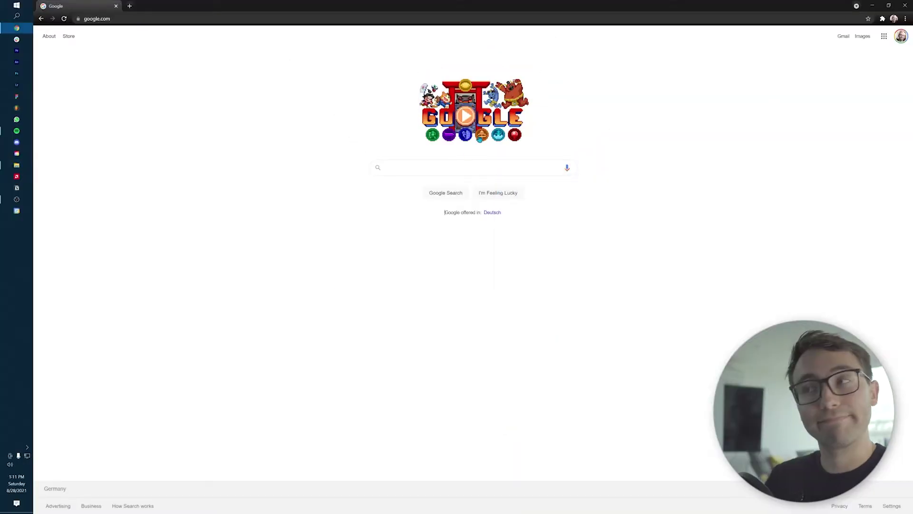
click(442, 169)
text(typestudio)
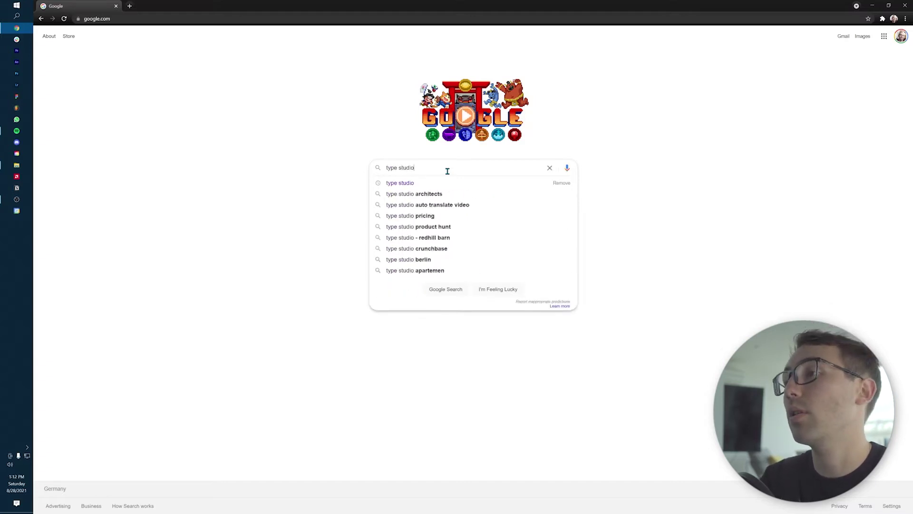
key(Return)
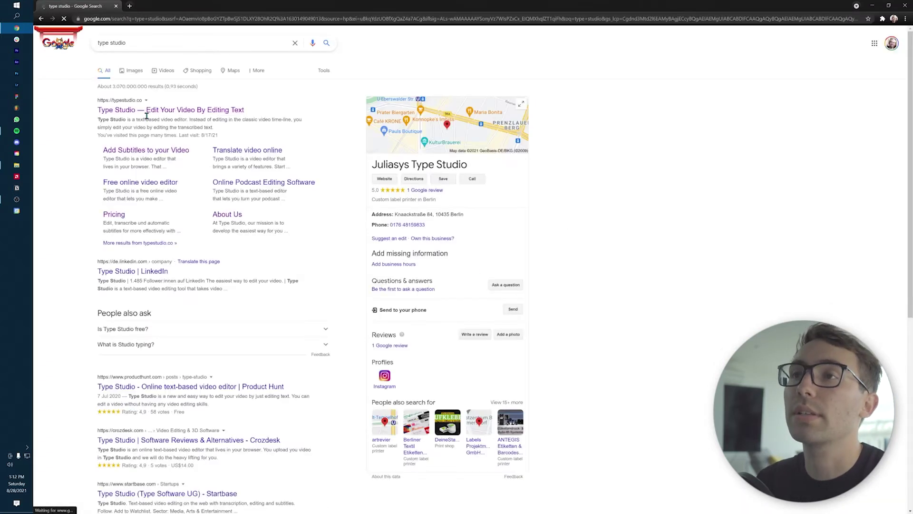
click(151, 111)
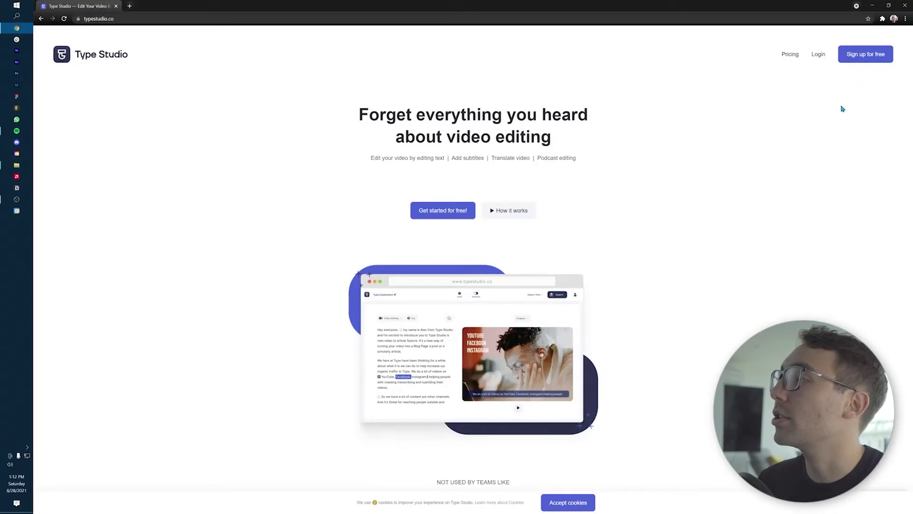
- Log in and create a new project by uploading Commentary Video.mp4
click(864, 56)
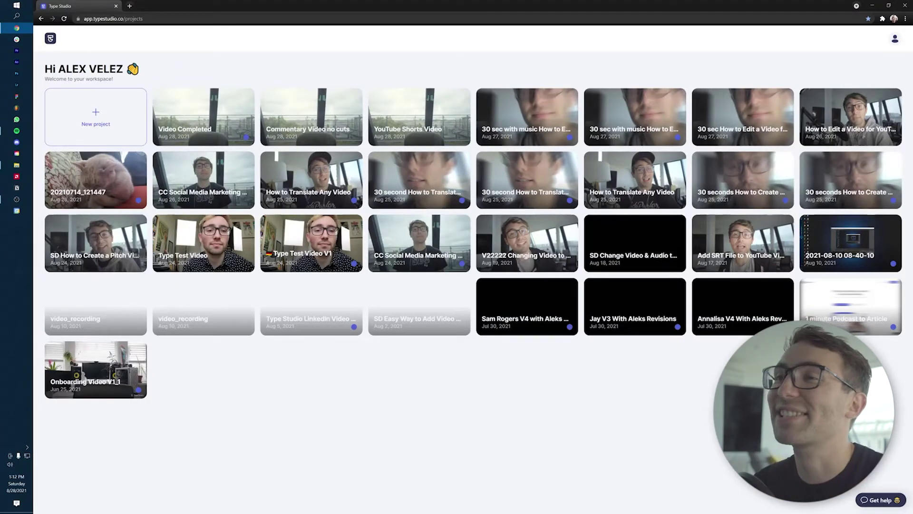
click(92, 112)
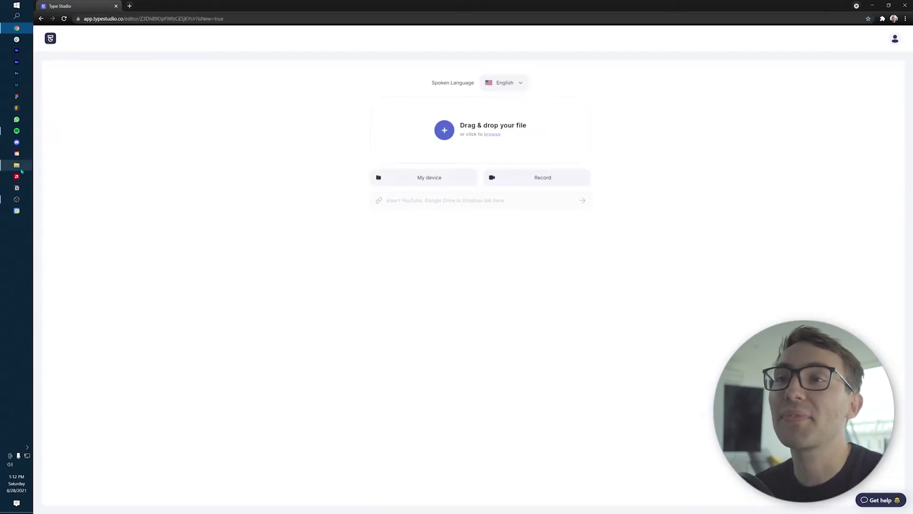
click(17, 166)
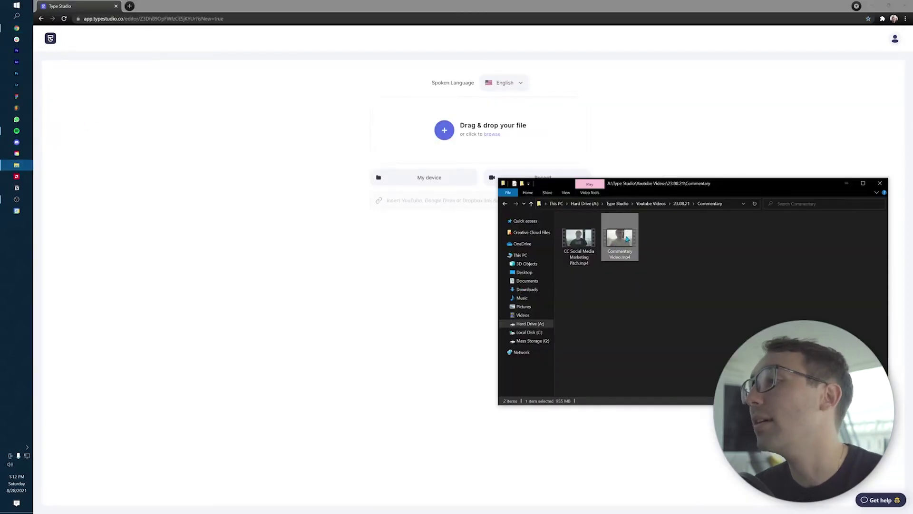
drag(619, 242, 413, 235)
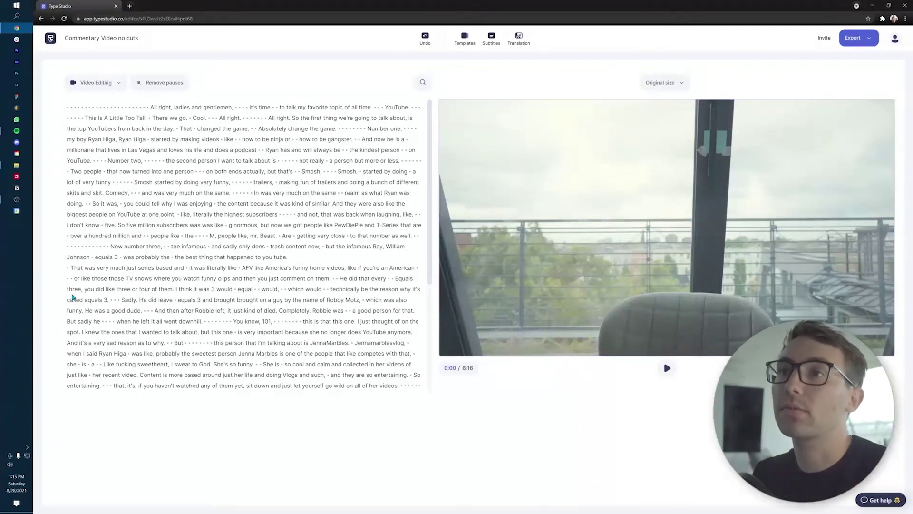
drag(151, 107, 233, 107)
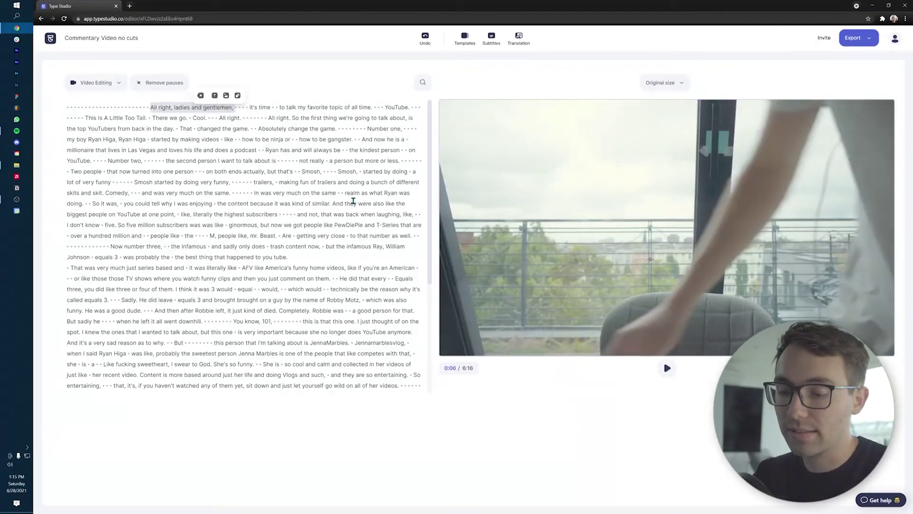
key(Delete)
key(space)
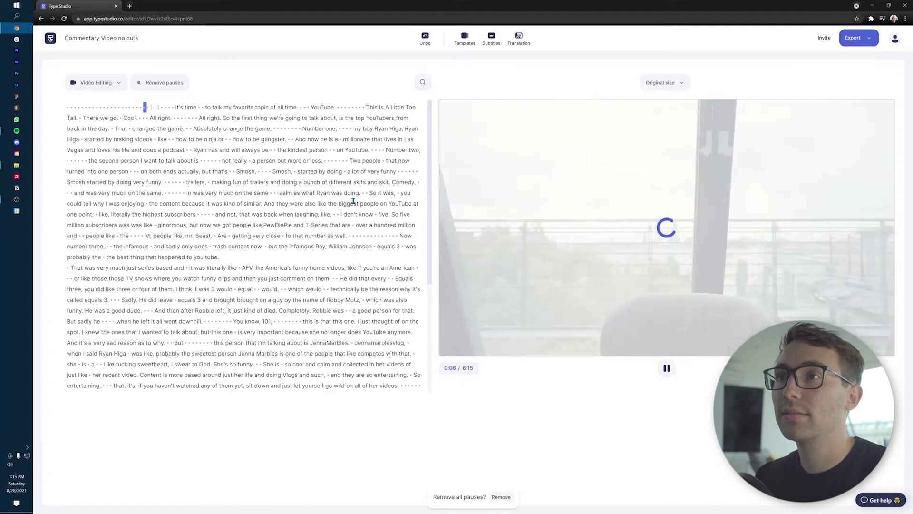
key(space)
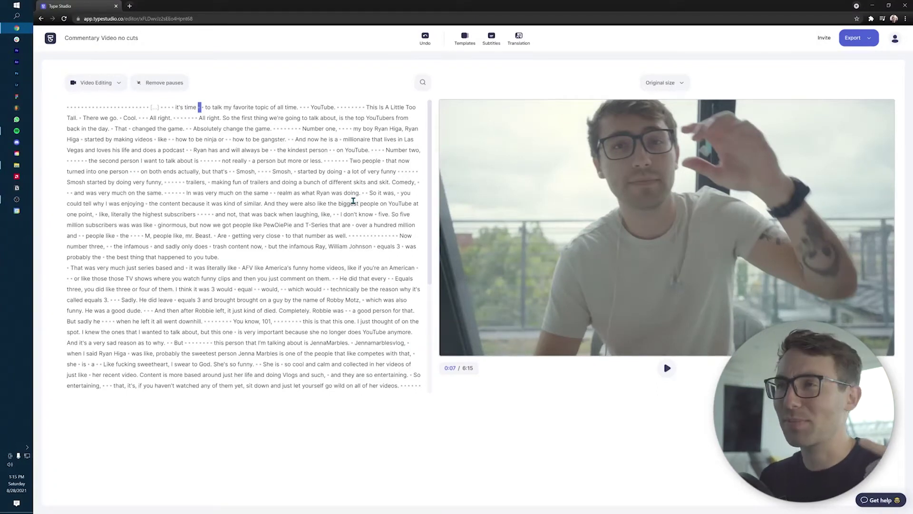
scroll(347, 202, down, 5)
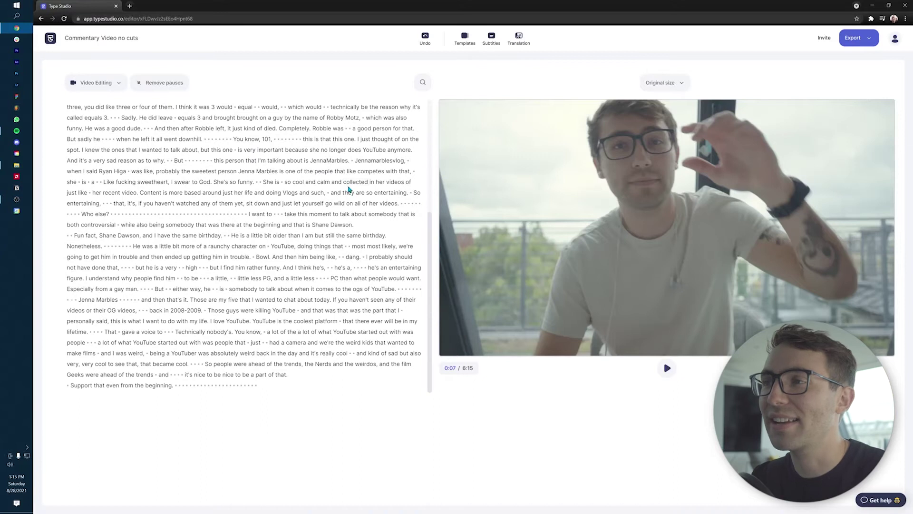
scroll(349, 189, up, 5)
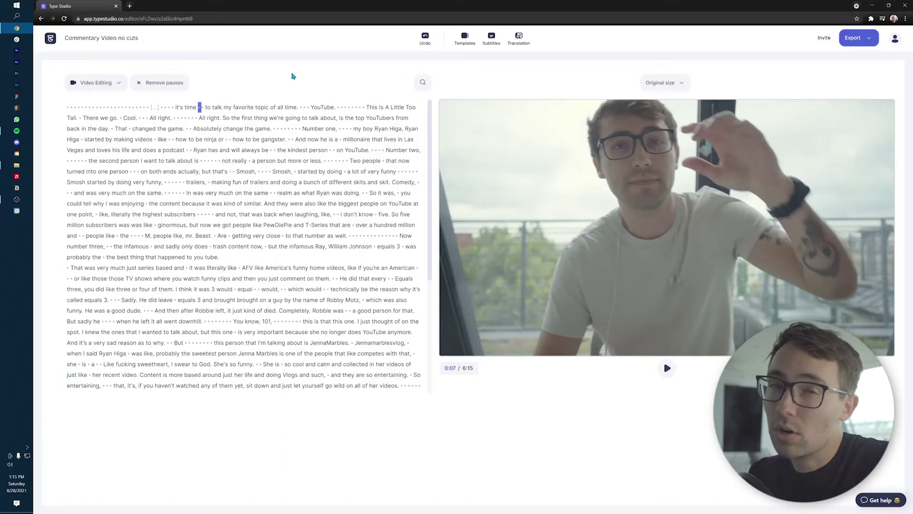
click(154, 107)
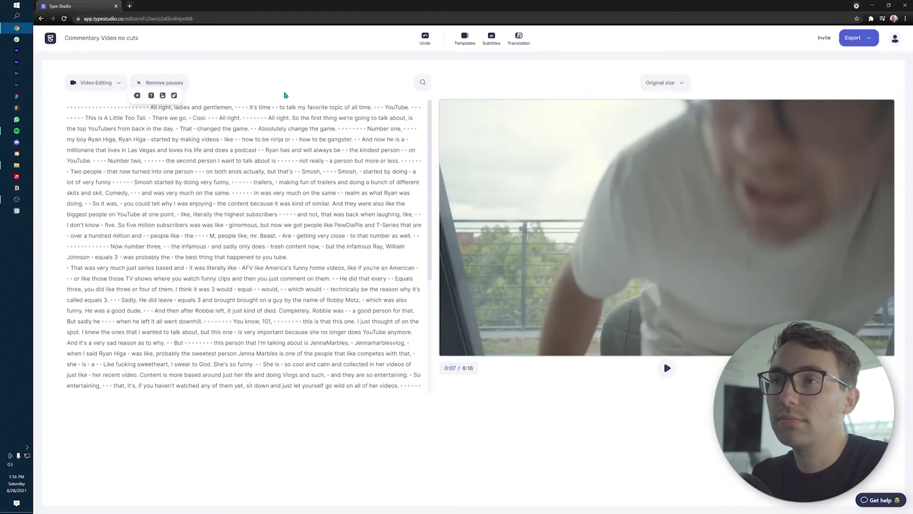
key(space)
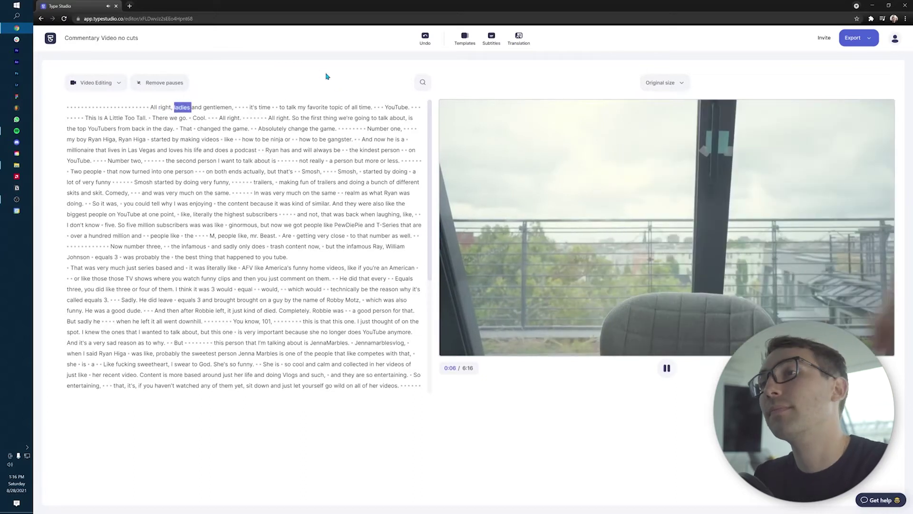
key(space)
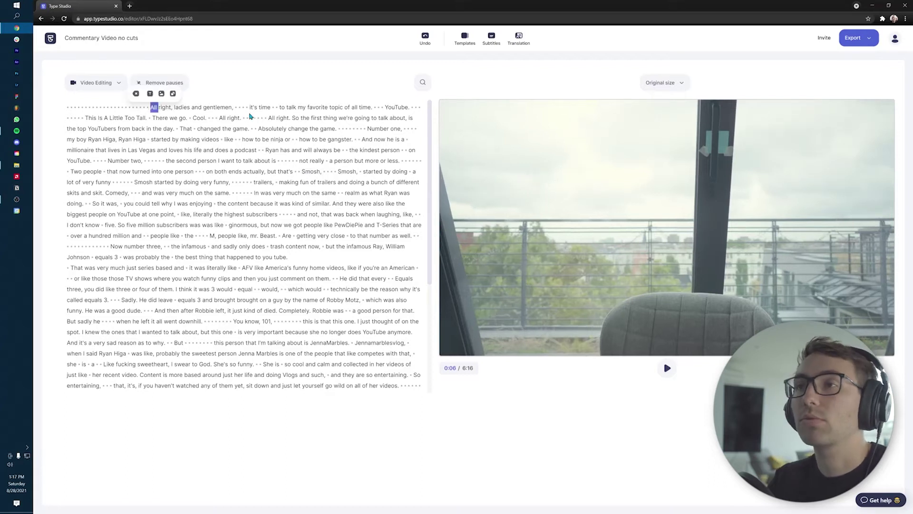
drag(171, 113, 228, 107)
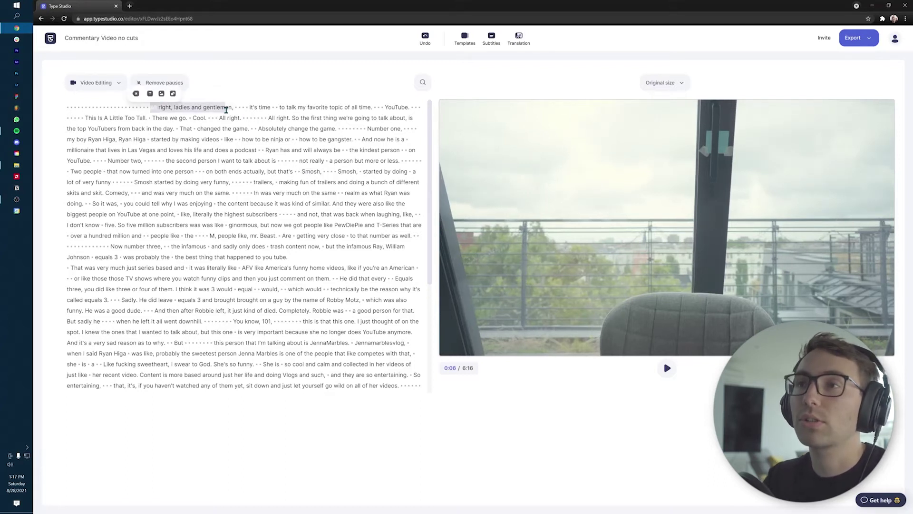
- Delete the silence before 'All right, ladies and gentlemen' and preview the 5:57 video
double_click(153, 108)
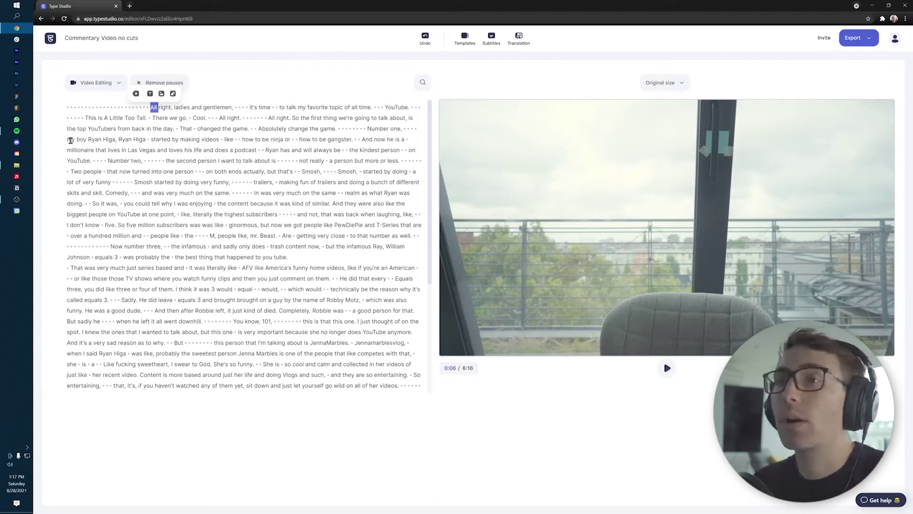
click(68, 108)
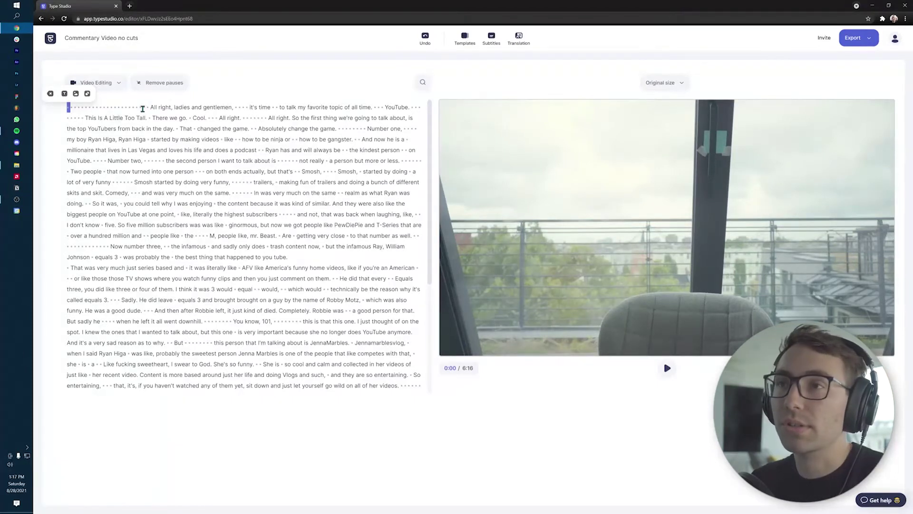
key(Delete)
key(space)
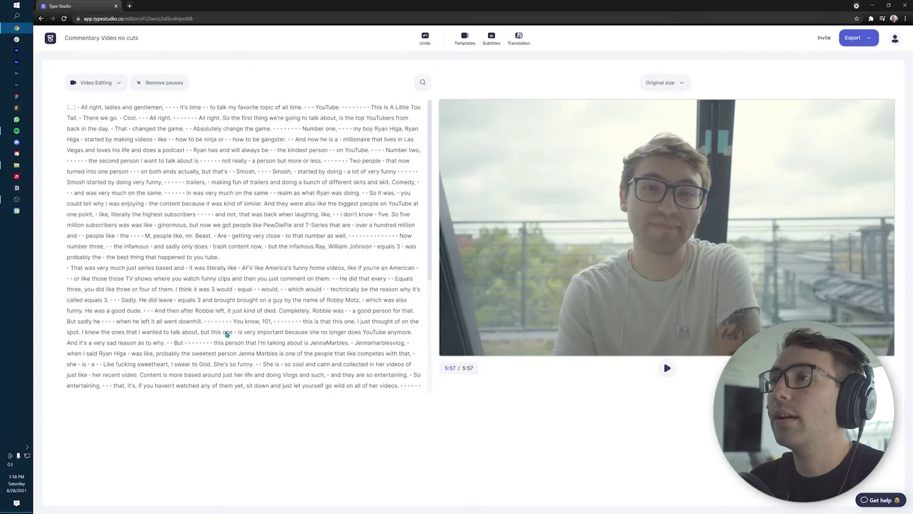
- Play a moment of the opening sentence from a chosen word, then pause
click(295, 107)
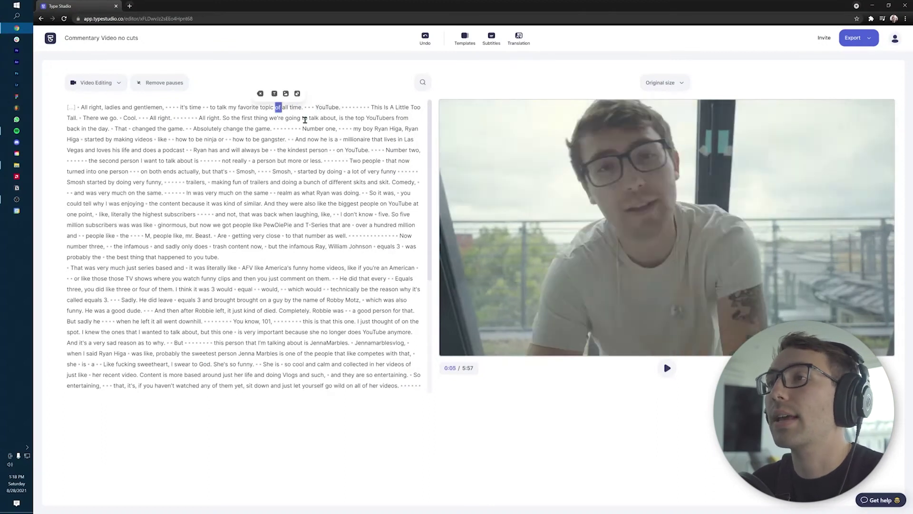
key(space)
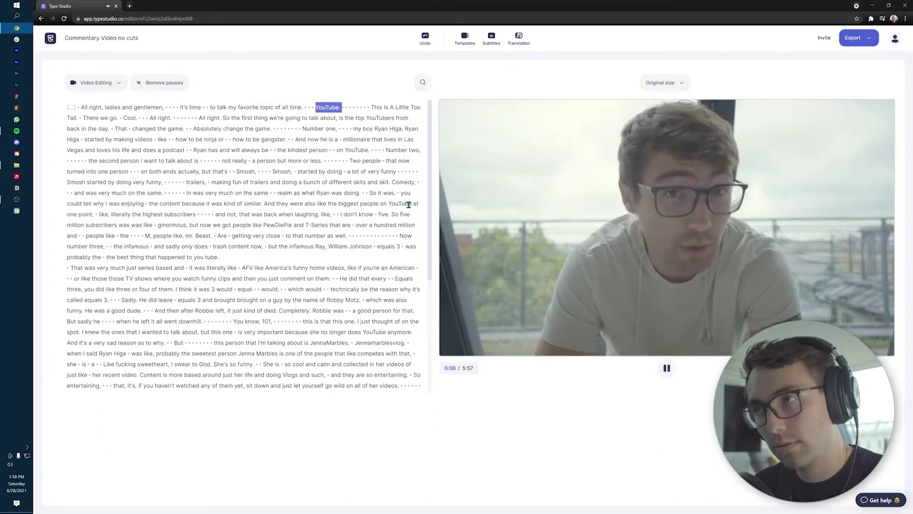
key(space)
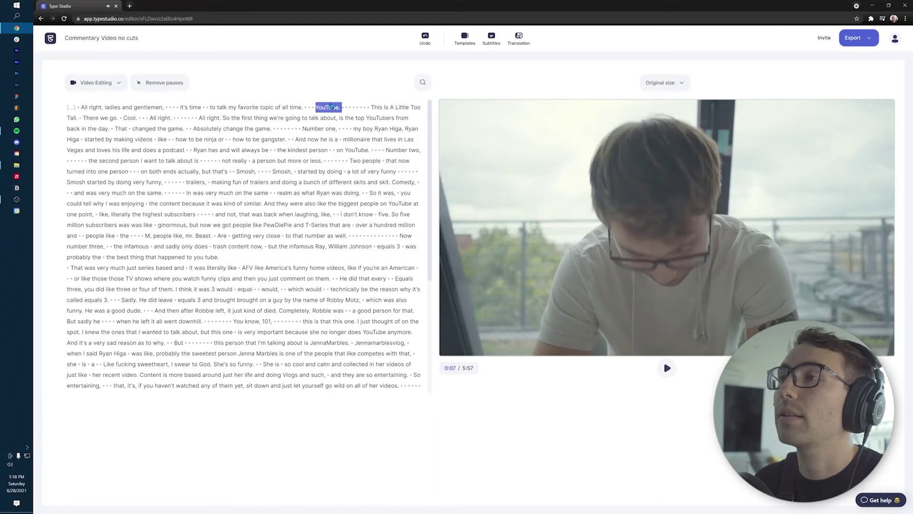
- Select the word 'YouTube,' and bring up the Add image dialog for it
click(336, 107)
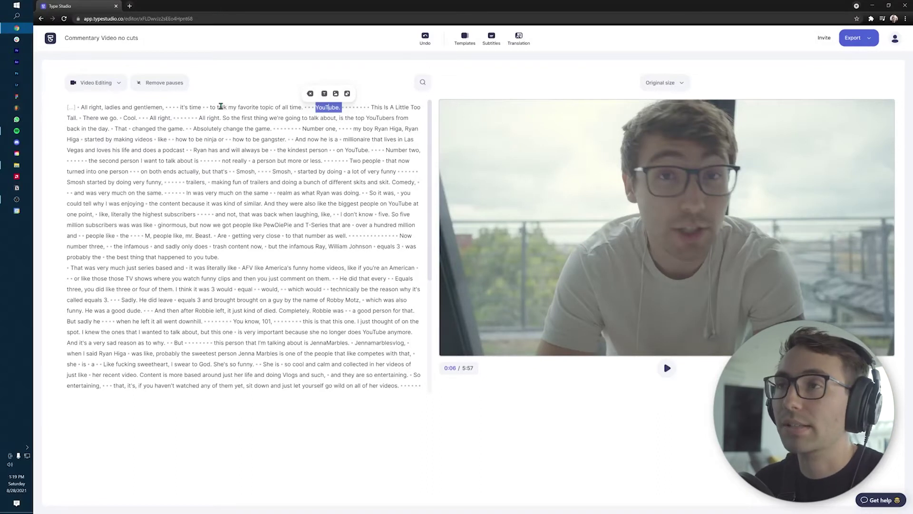
drag(220, 107, 300, 107)
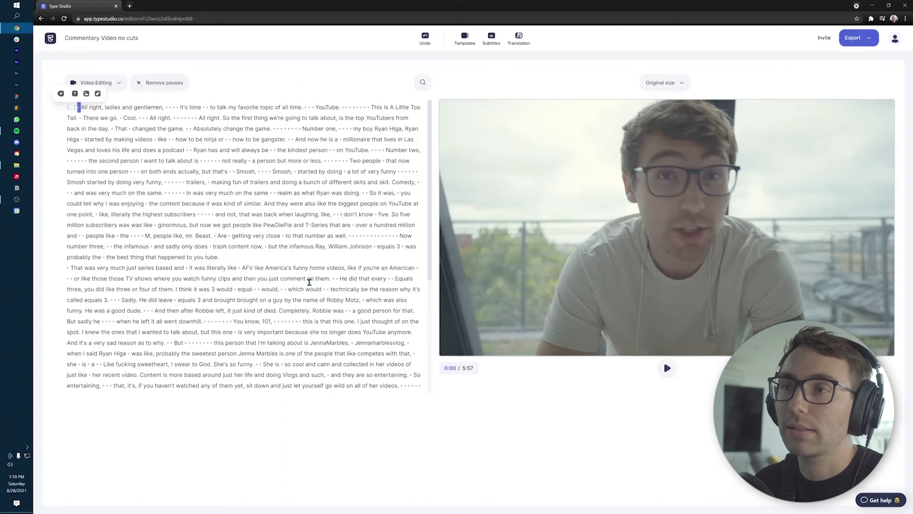
scroll(312, 288, down, 5)
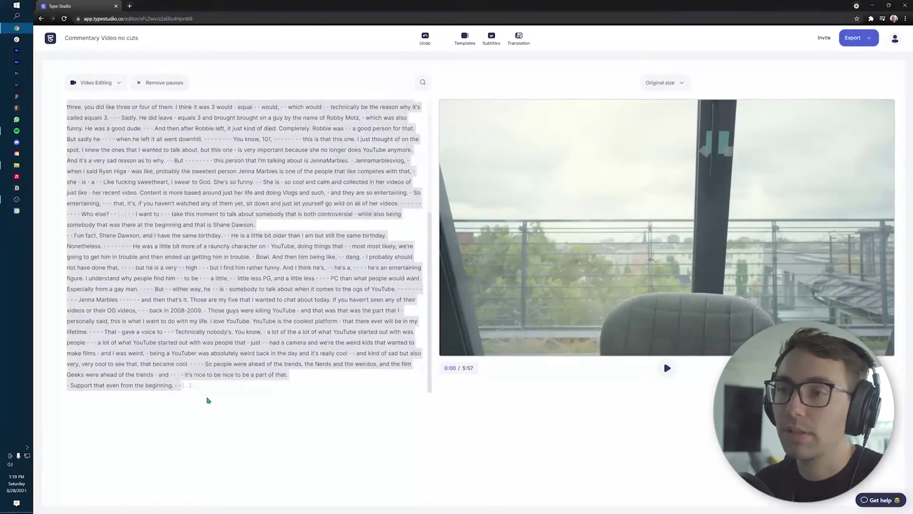
key(ctrl+a)
scroll(256, 336, up, 5)
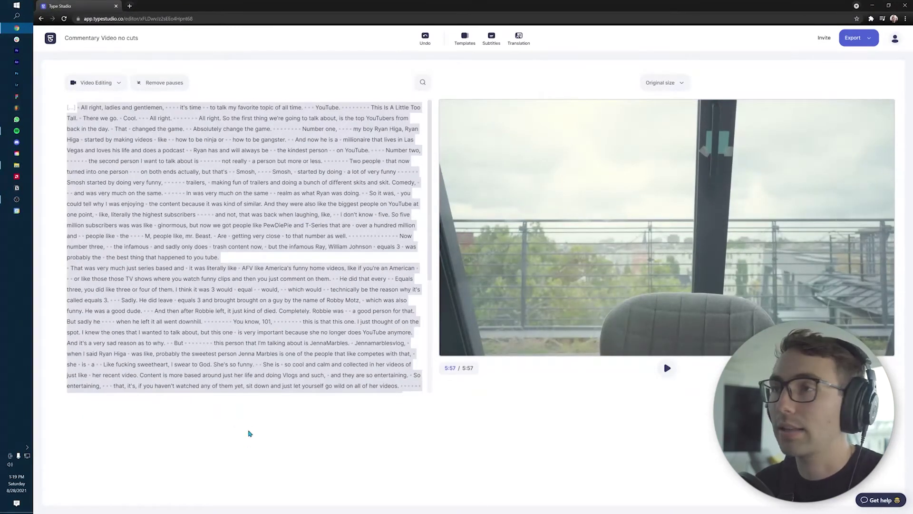
scroll(214, 356, down, 8)
scroll(194, 183, up, 8)
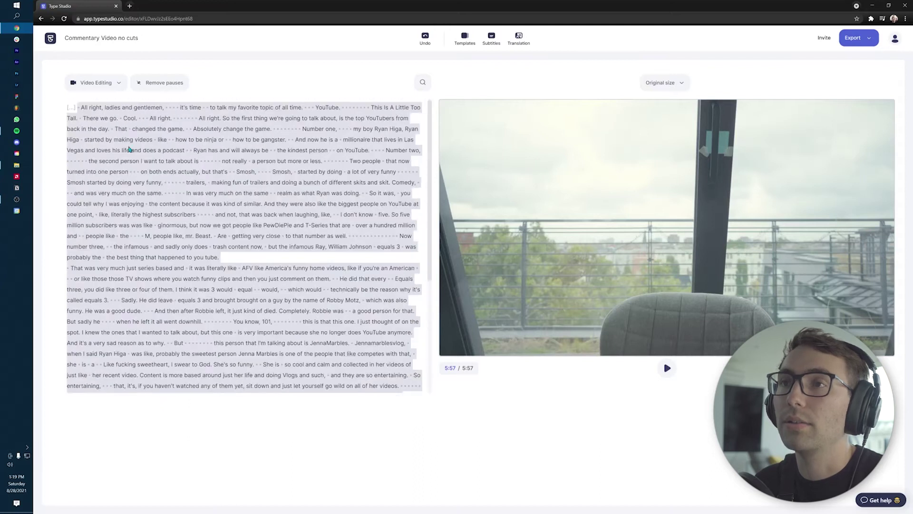
click(328, 107)
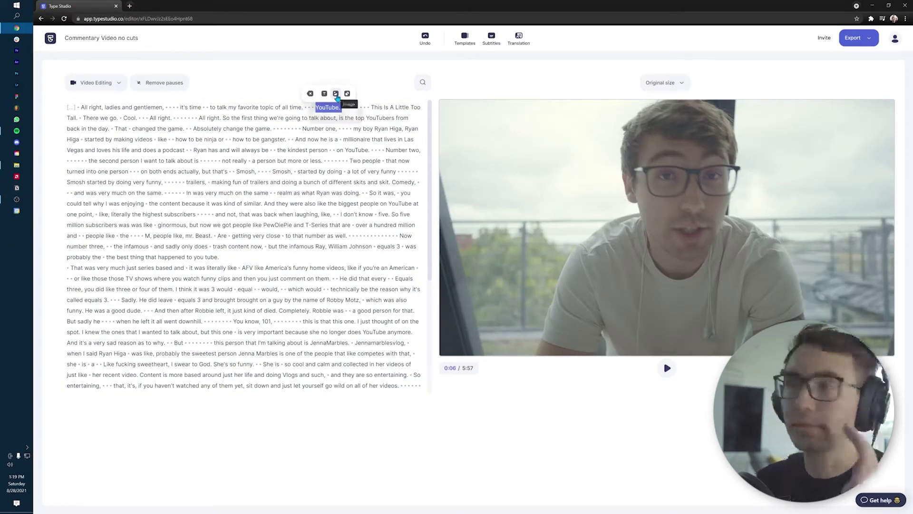
click(335, 94)
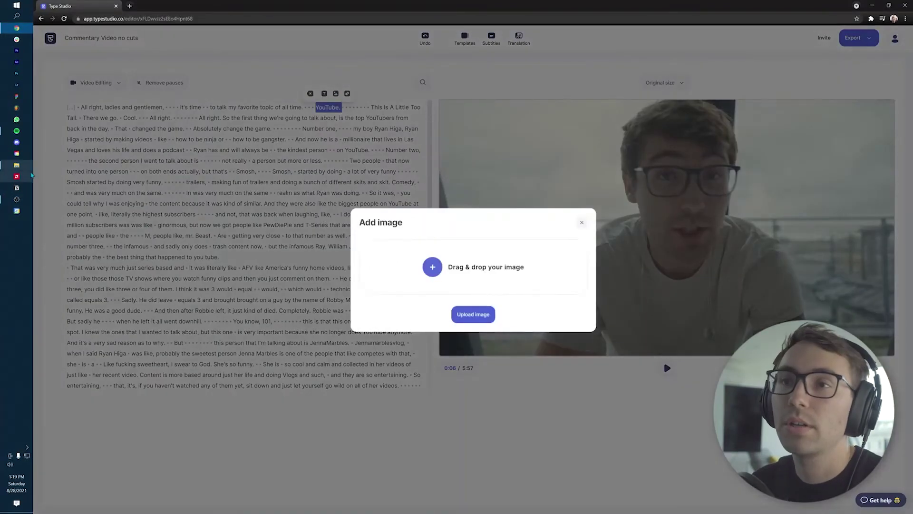
- Upload youtube101.jpg from Downloads onto 'YouTube' and cut the filler talk after it
click(16, 171)
click(527, 289)
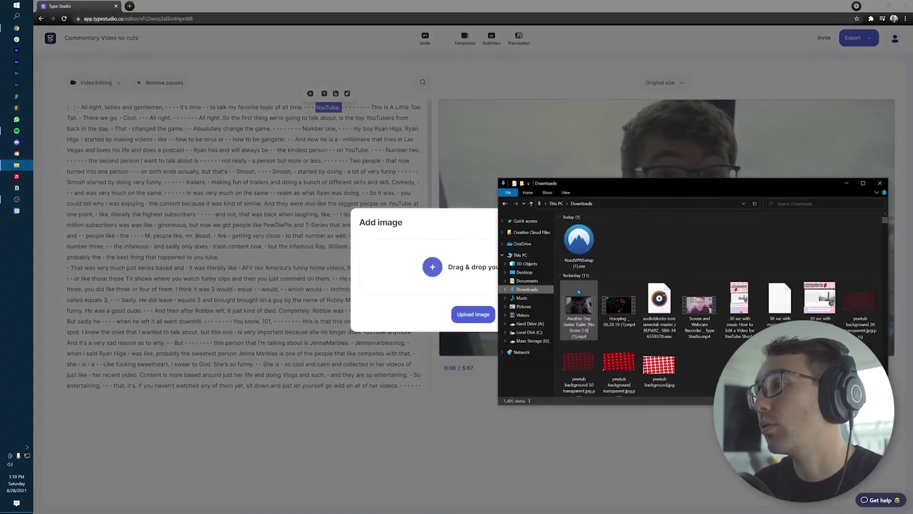
scroll(678, 306, down, 1)
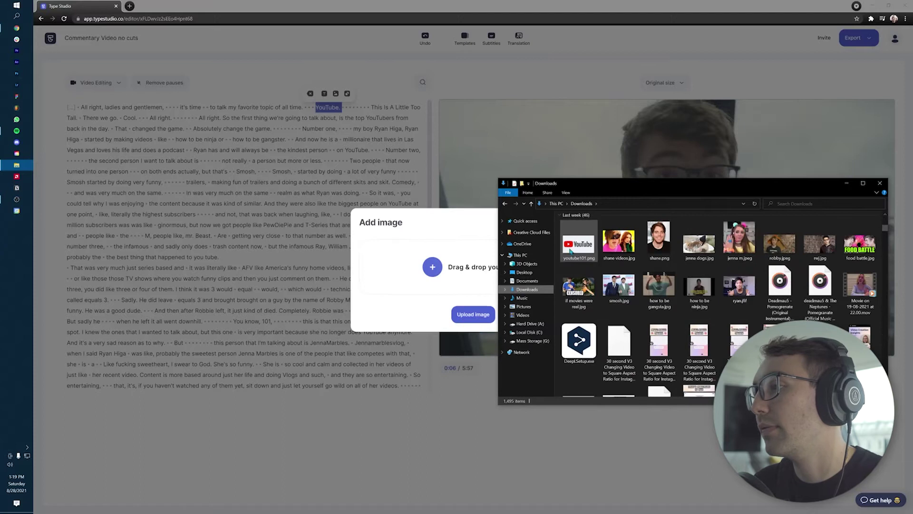
drag(578, 378, 457, 268)
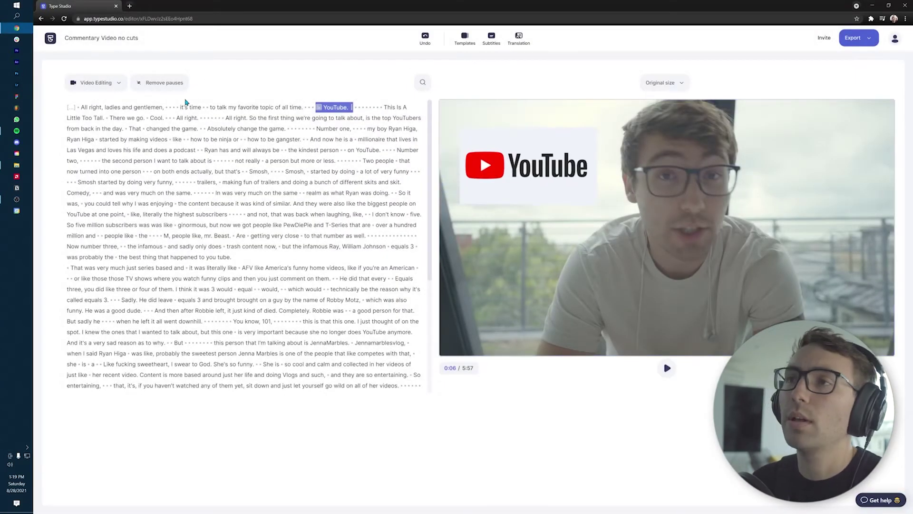
key(space)
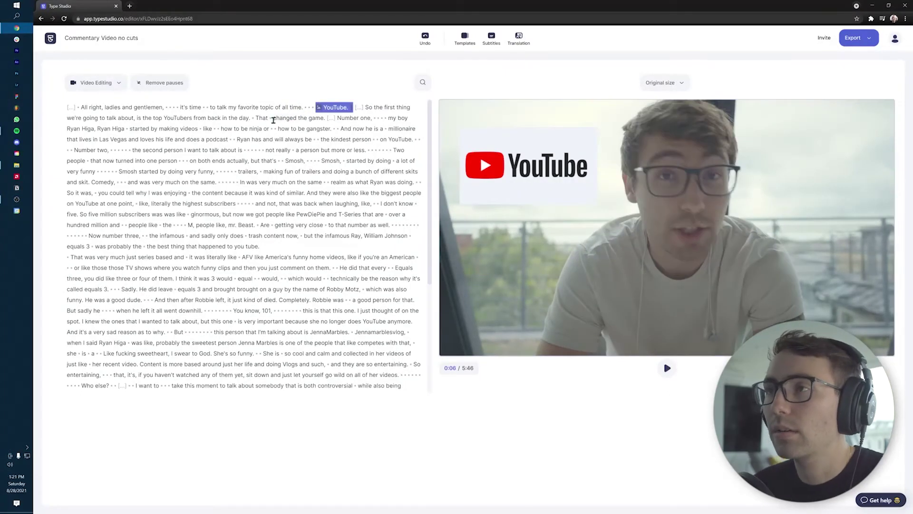
- Overlay the Ryan Higa photo on his introduction, enlarged at the upper left
key(space)
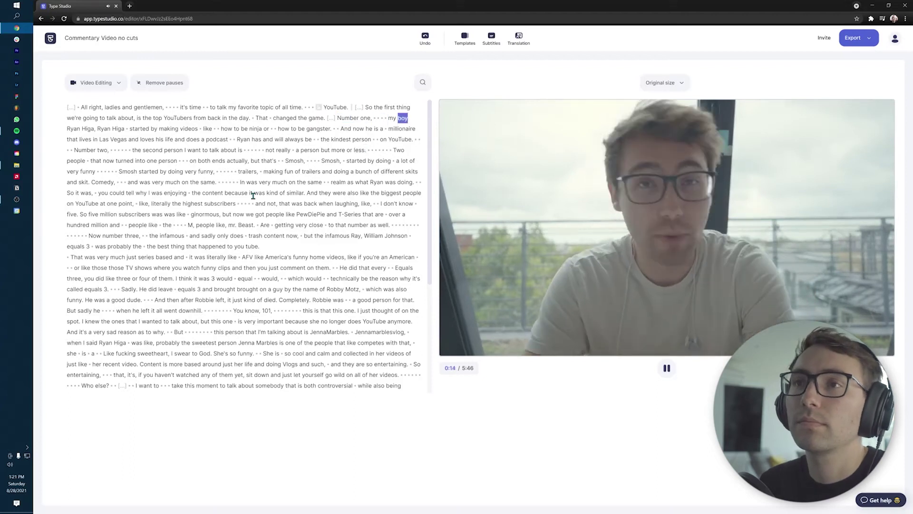
click(73, 129)
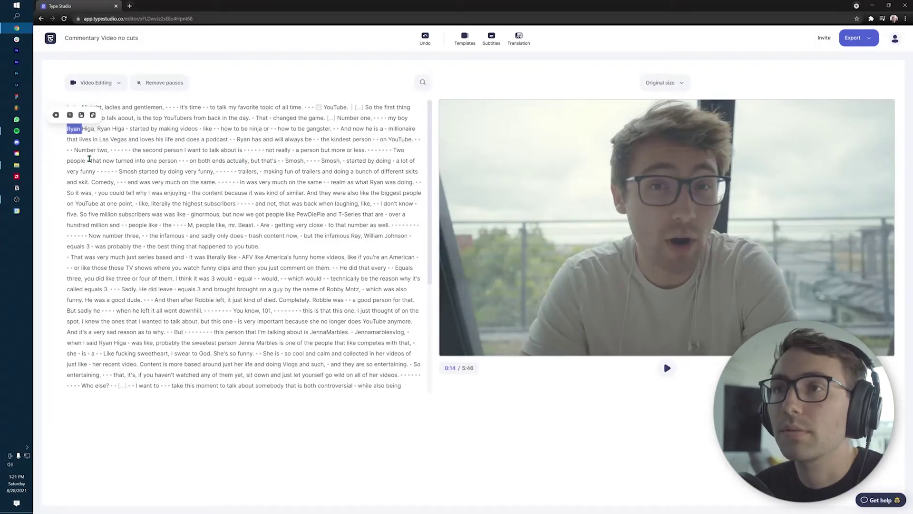
shift+click(416, 142)
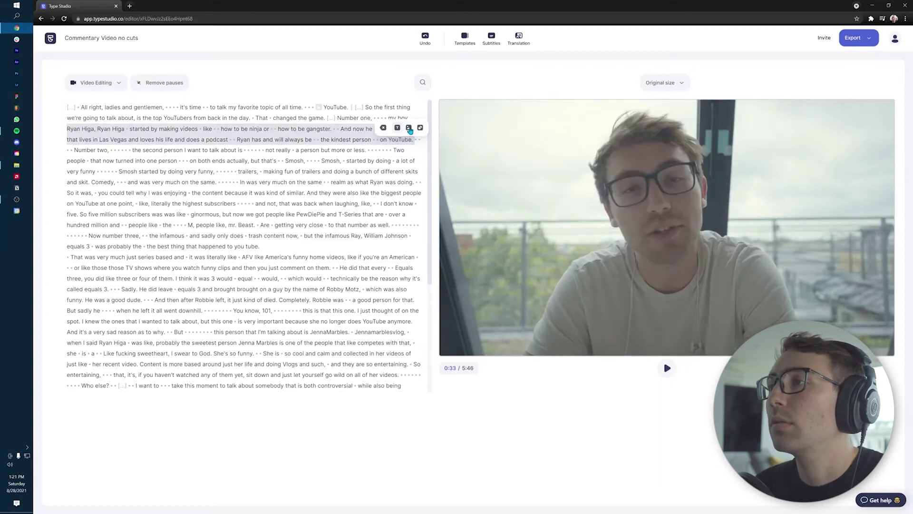
click(409, 129)
click(17, 164)
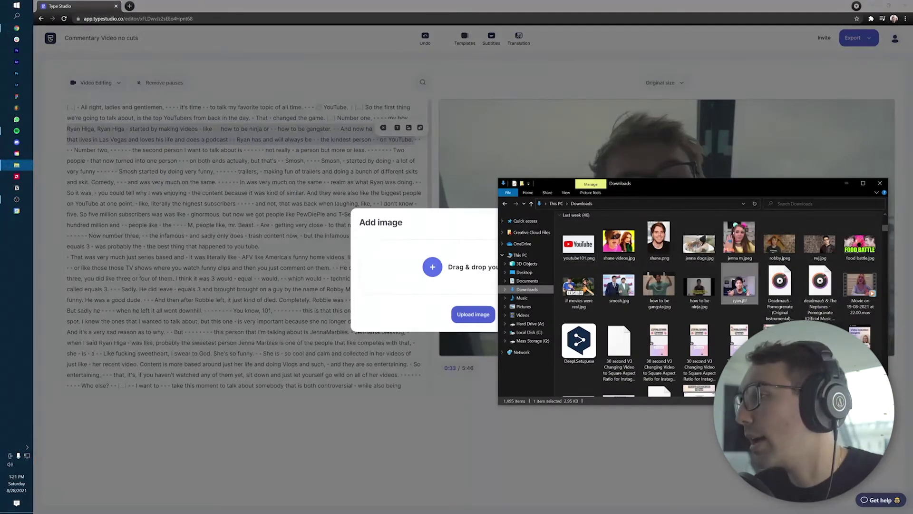
drag(740, 286, 442, 275)
drag(475, 123, 597, 217)
drag(539, 186, 535, 175)
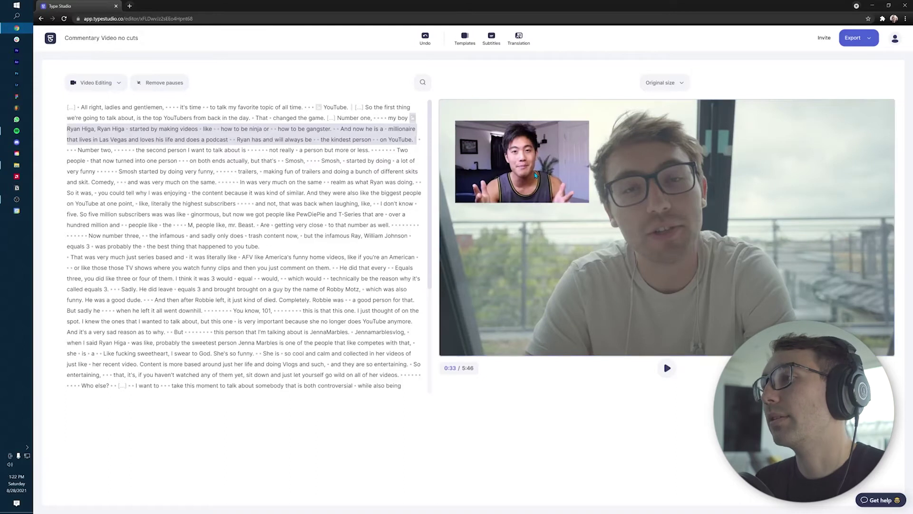
- Add the 'how to be ninja' image over that phrase
click(124, 130)
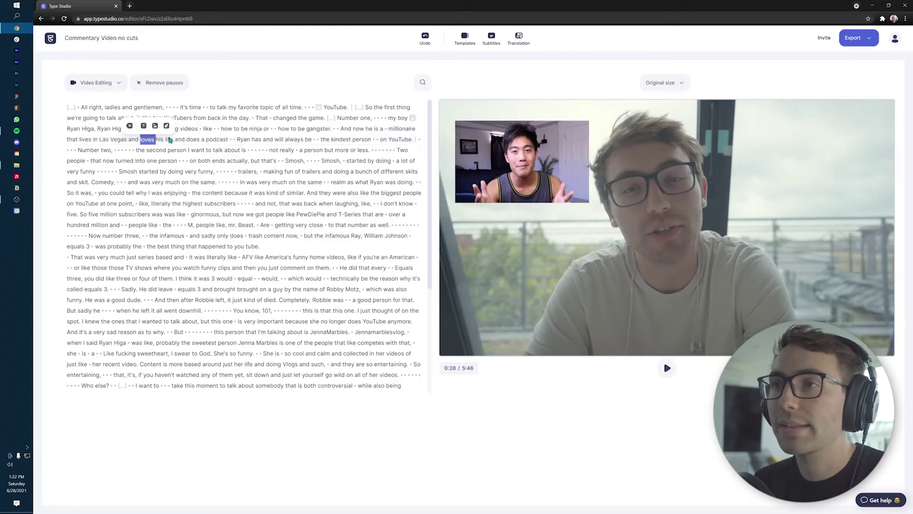
click(227, 128)
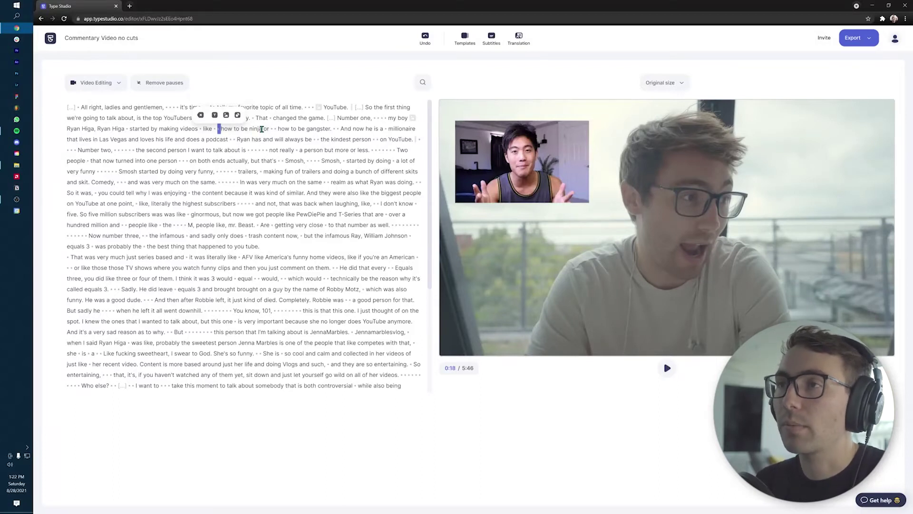
shift+click(264, 129)
click(263, 116)
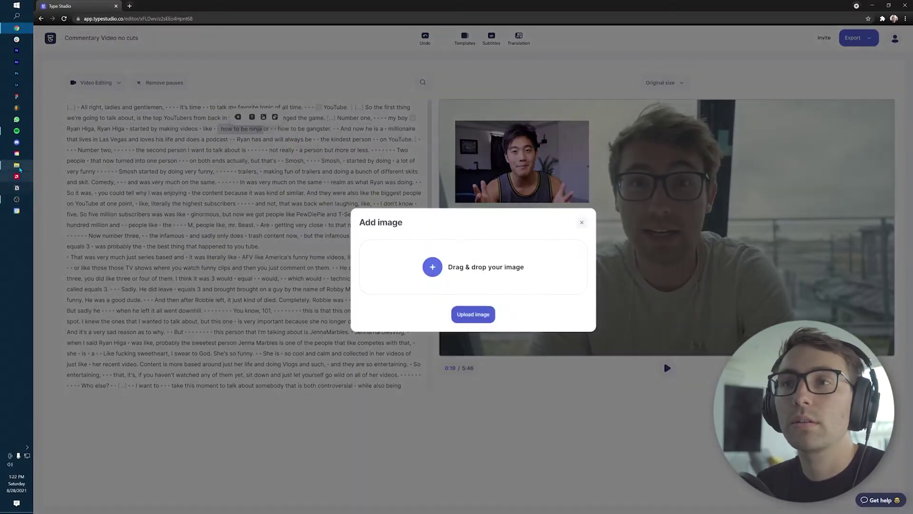
click(17, 167)
drag(699, 286, 442, 280)
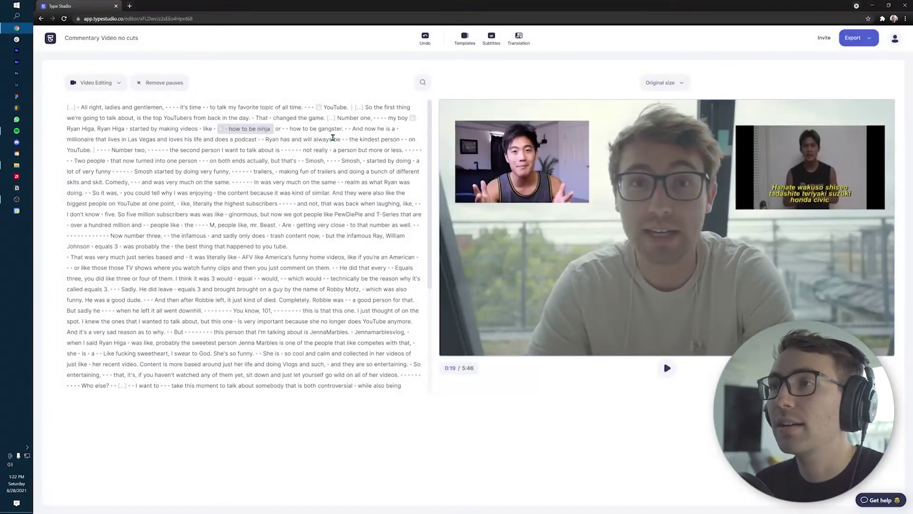
- Add the 'how to be gangsta' image over the gangster phrase and preview the overlays
drag(289, 129, 342, 129)
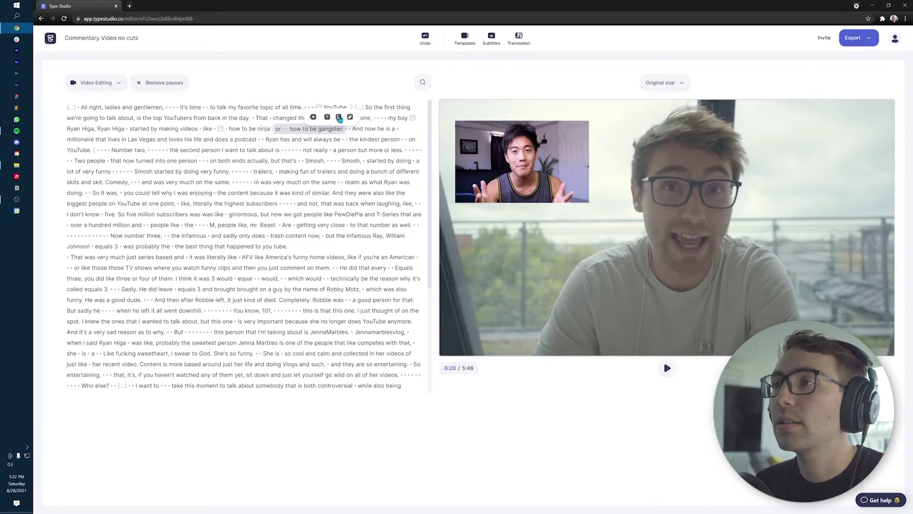
click(339, 118)
click(17, 167)
click(659, 289)
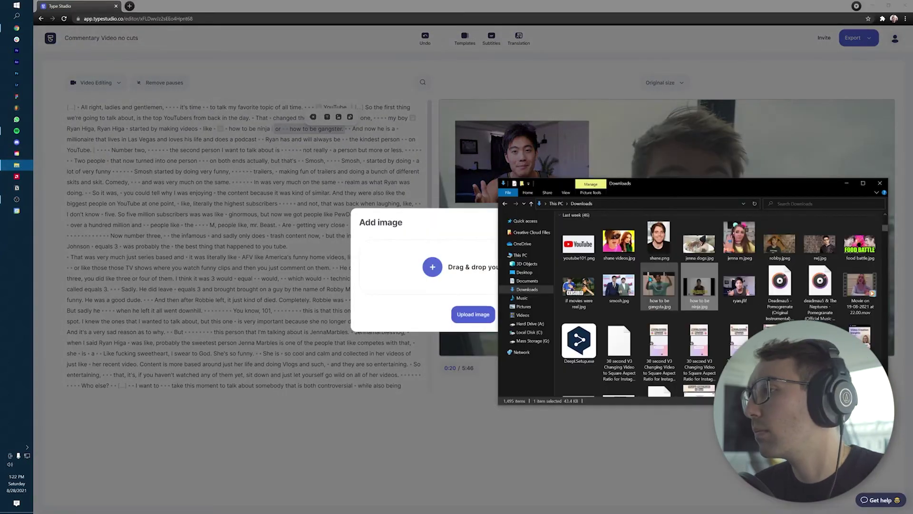
drag(659, 289, 442, 268)
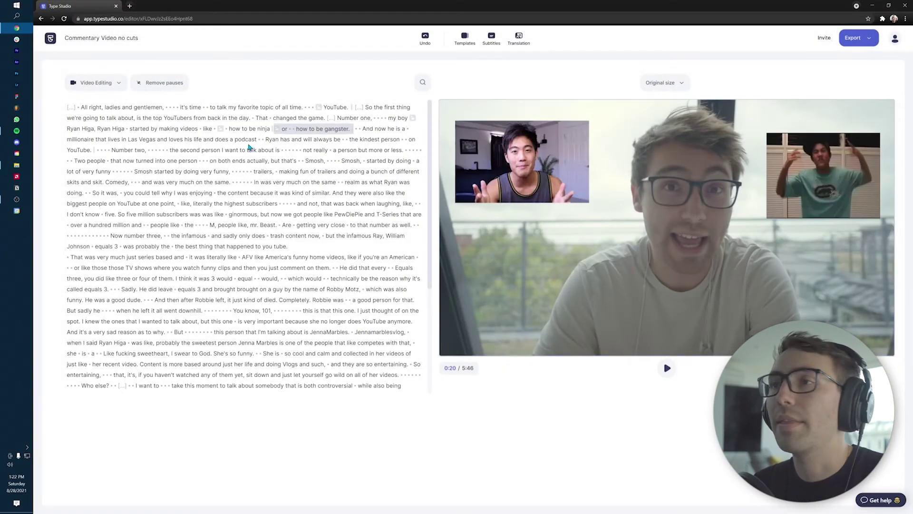
click(174, 129)
key(space)
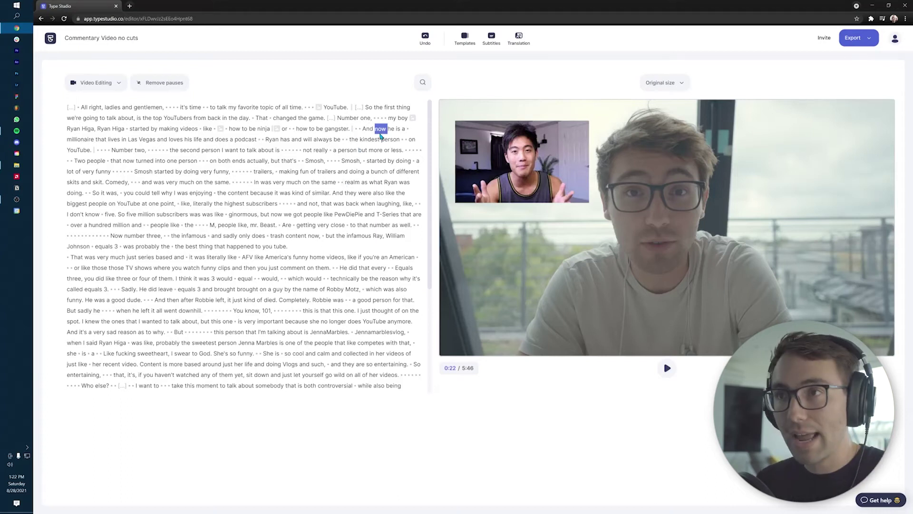
click(135, 158)
scroll(178, 286, down, 8)
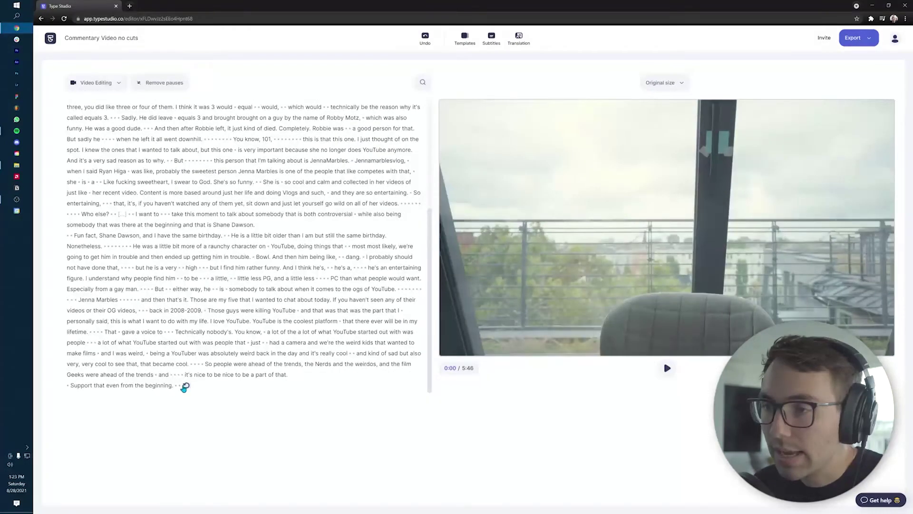
- Add a 'Top Youtubers from Back in the Day' text box at the video's lower right
key(ctrl+a)
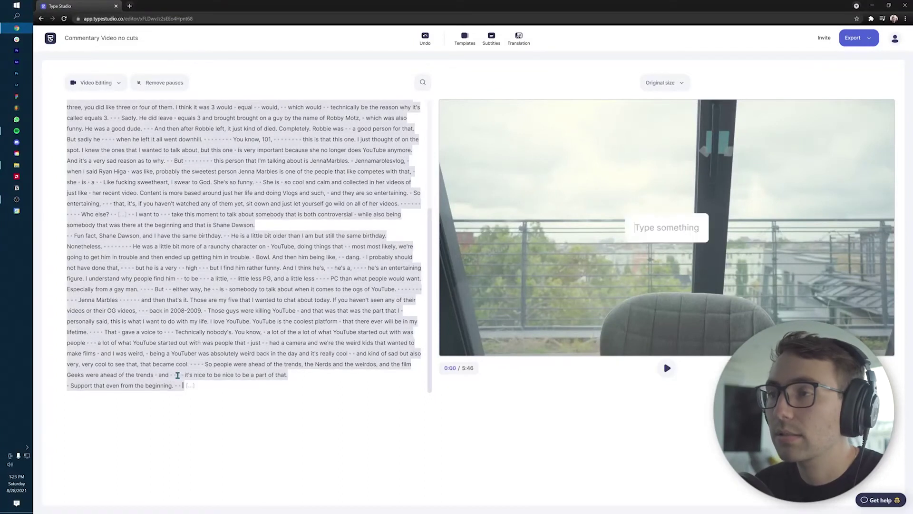
click(176, 374)
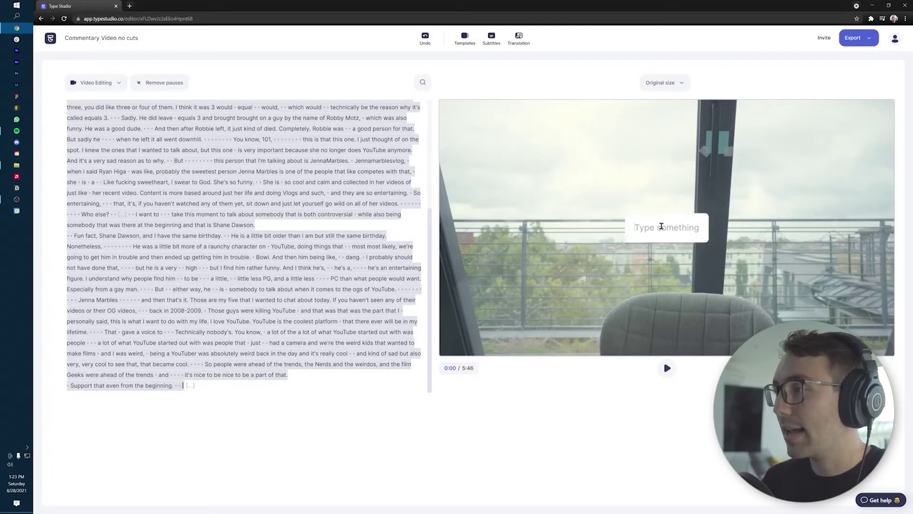
text(Top )
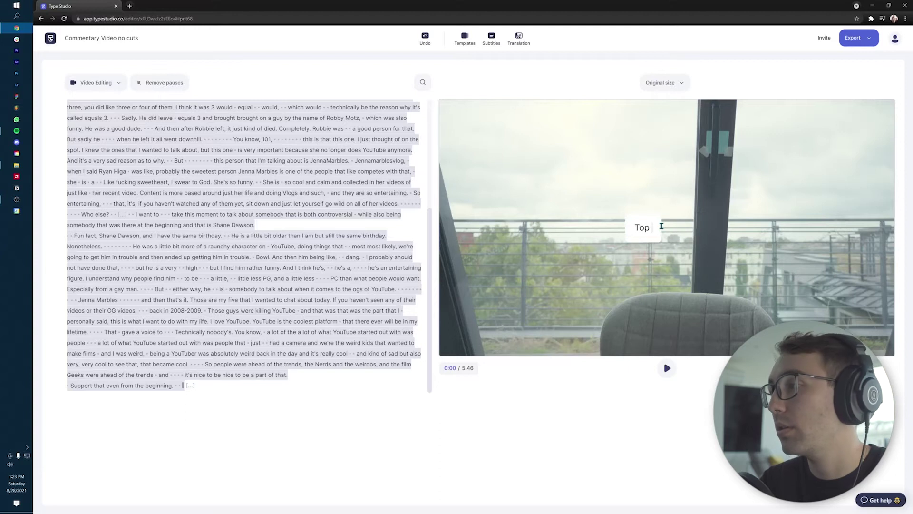
text(Youtubers f)
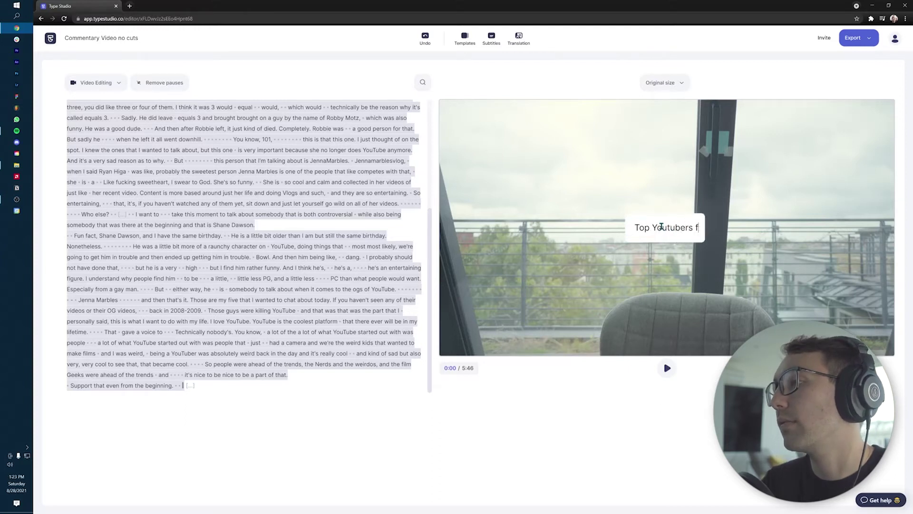
text(rom Back in the Day)
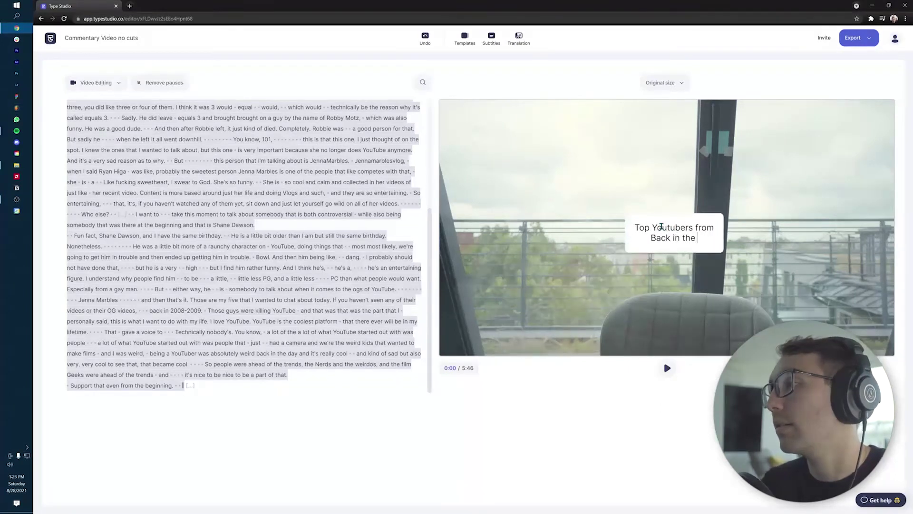
drag(674, 232, 839, 320)
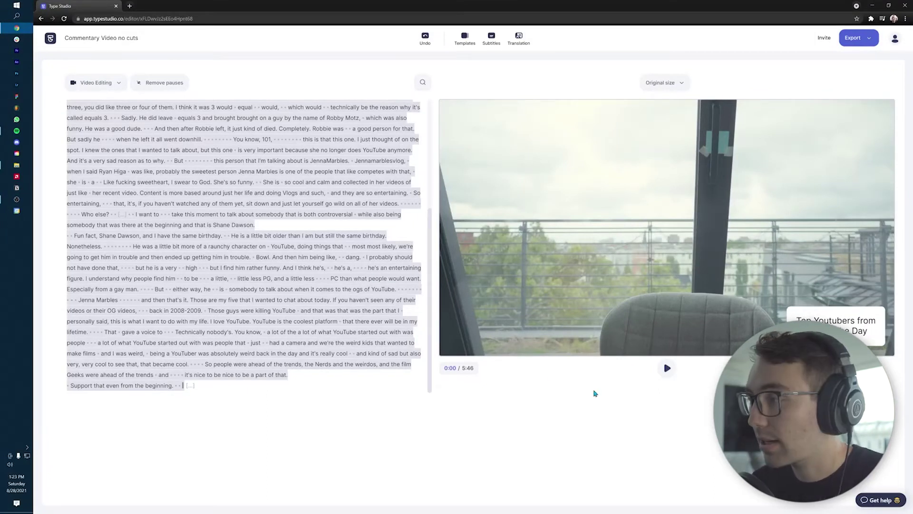
- Style the title with Rubik font, red text and a black background
click(834, 325)
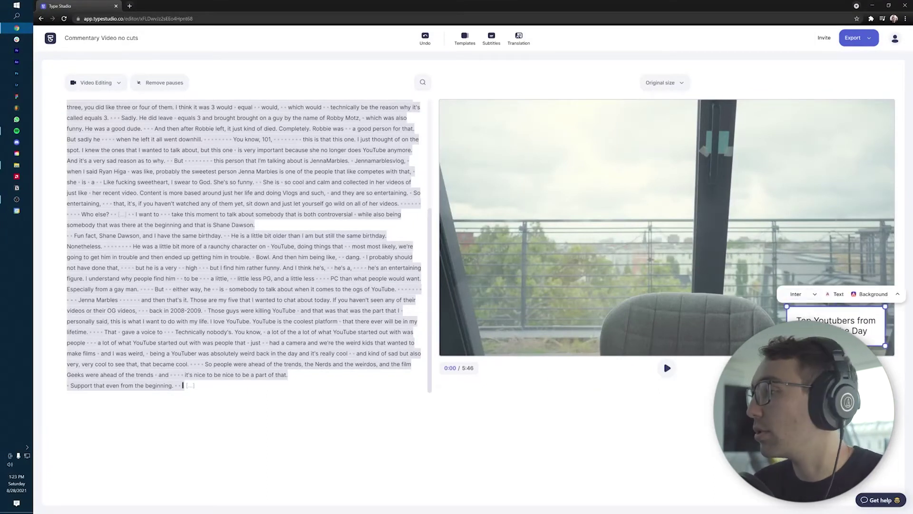
click(803, 294)
click(785, 328)
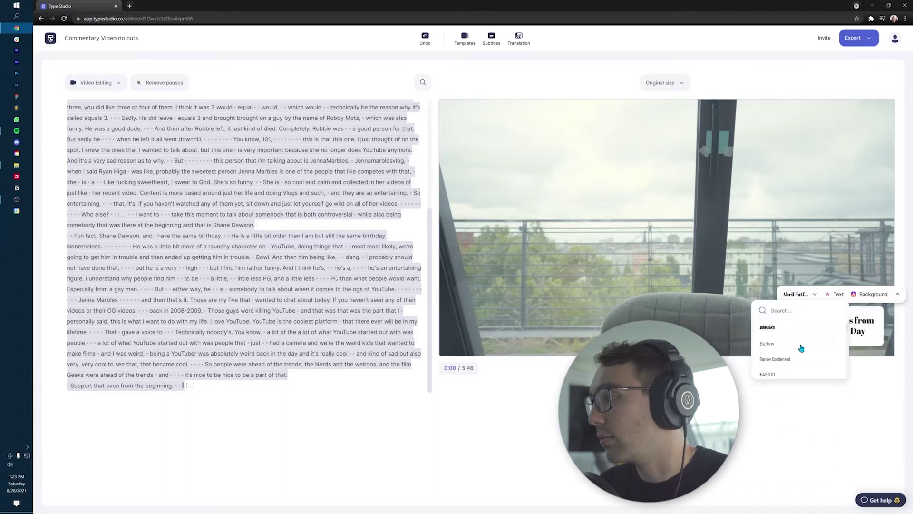
scroll(803, 346, down, 5)
scroll(801, 347, down, 2)
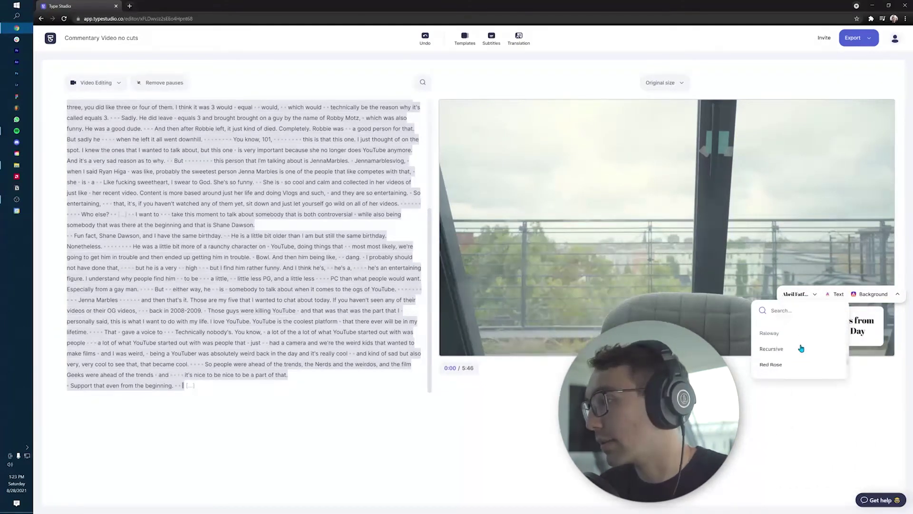
click(770, 357)
click(827, 295)
click(866, 319)
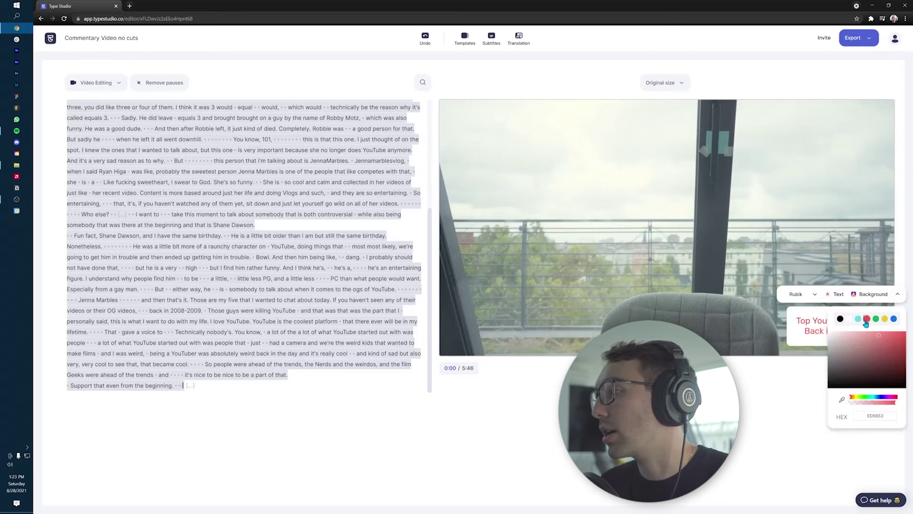
click(873, 294)
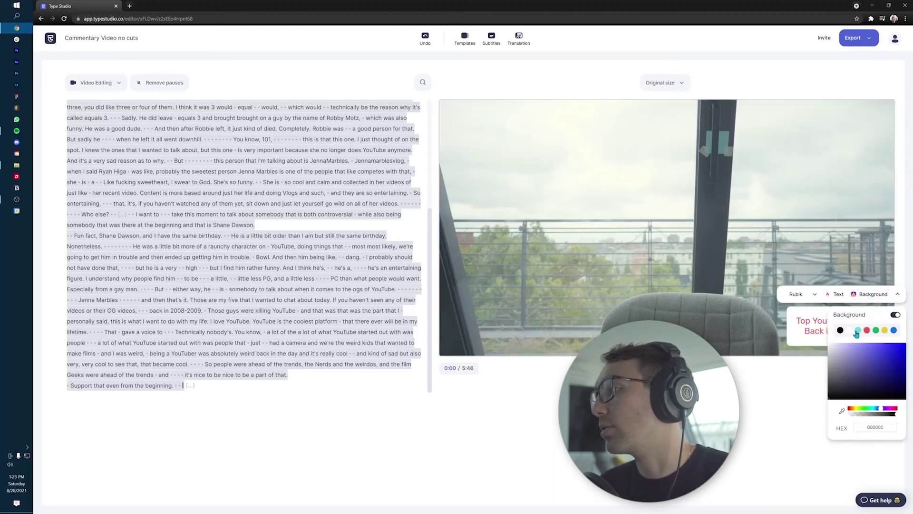
click(840, 329)
click(792, 406)
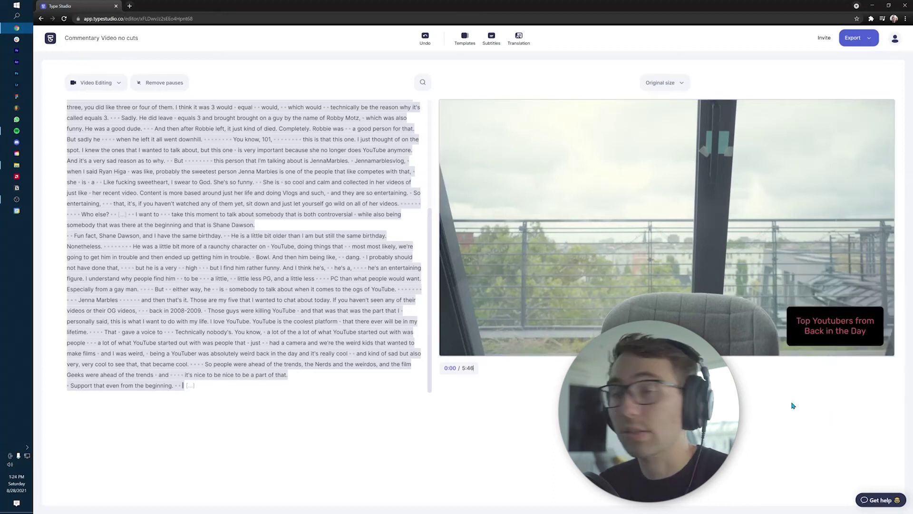
click(806, 326)
click(873, 294)
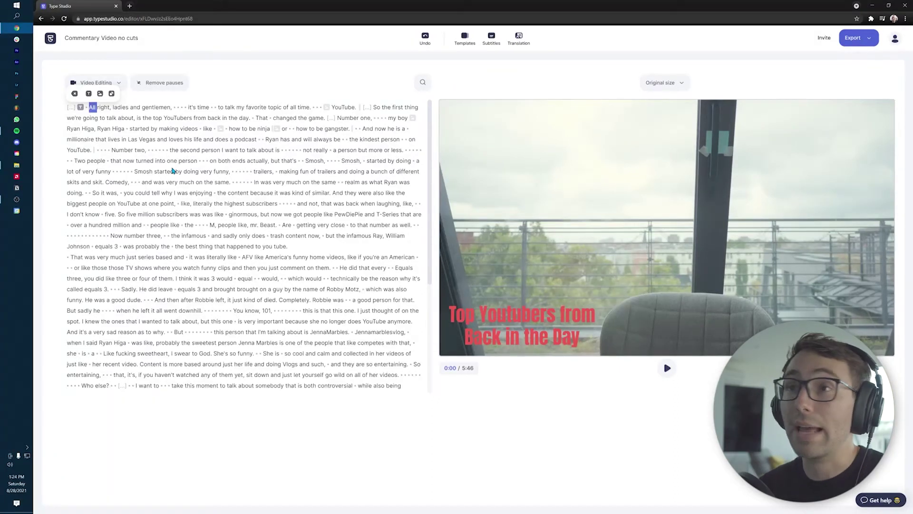
- Turn on static subtitles, preview a subtitle line, and pick a subtitle font
click(491, 39)
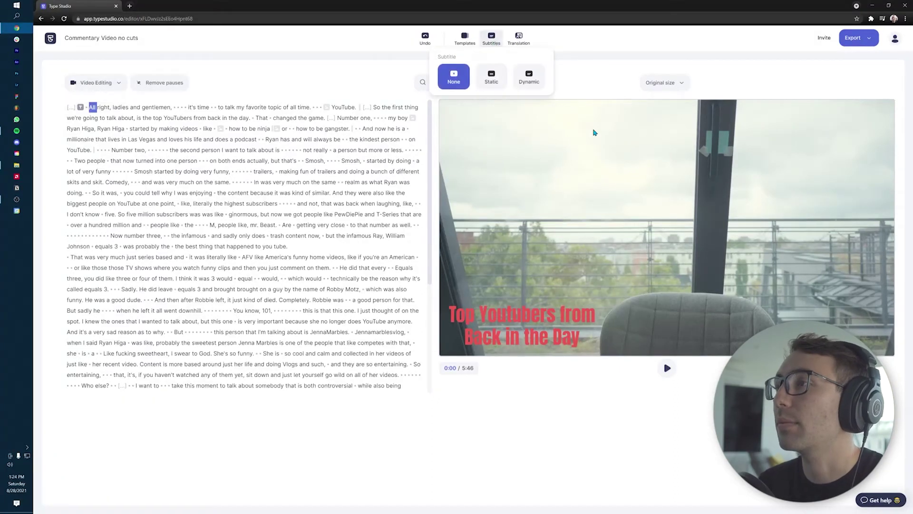
click(491, 76)
click(667, 321)
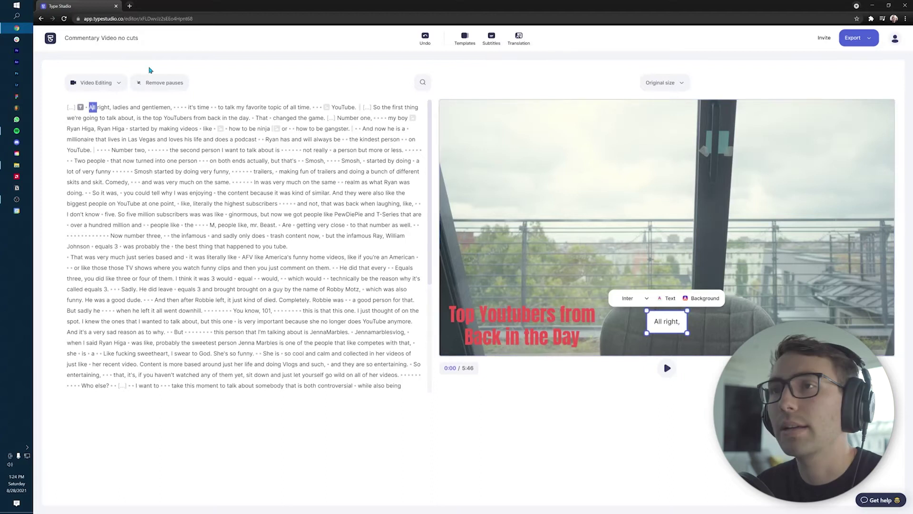
key(space)
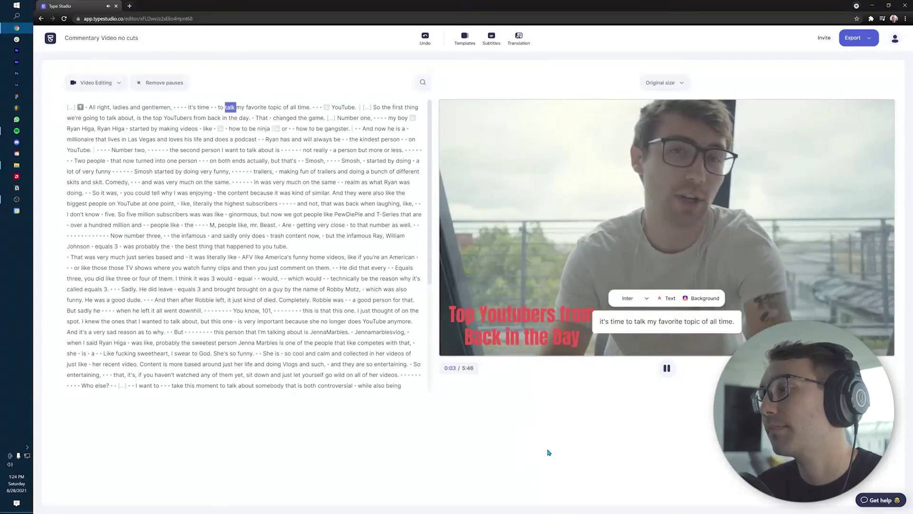
key(space)
click(635, 297)
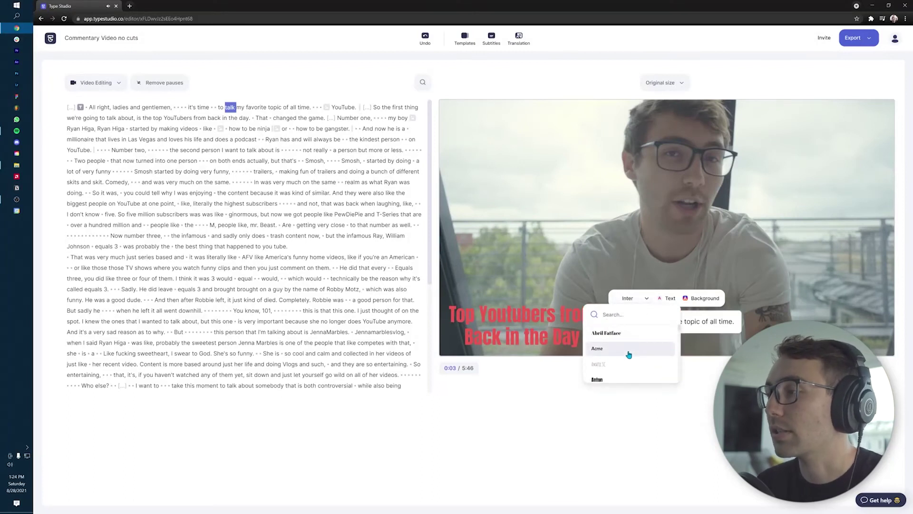
click(630, 353)
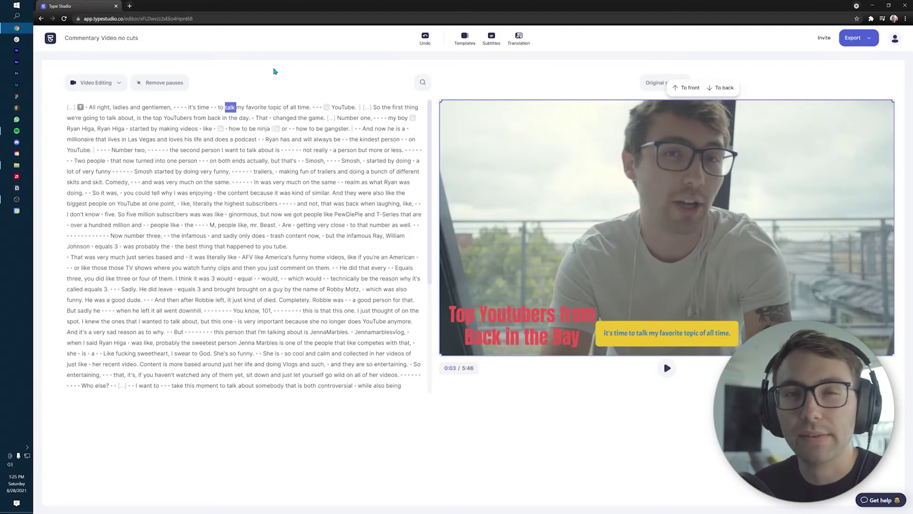
double_click(231, 107)
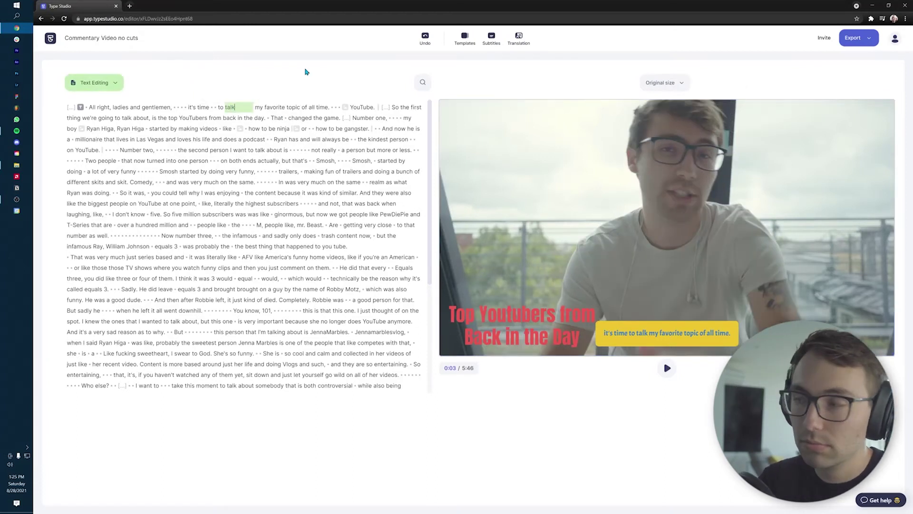
key(BackSpace)
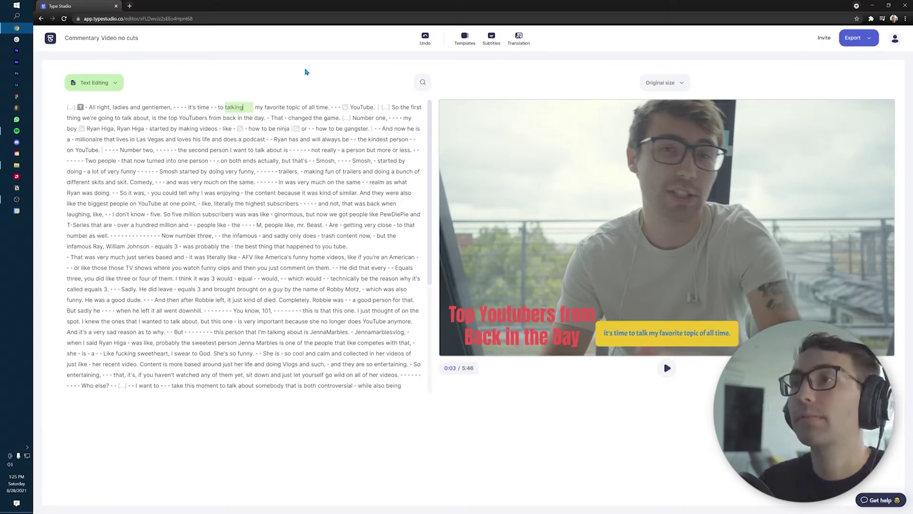
key(Return)
double_click(234, 107)
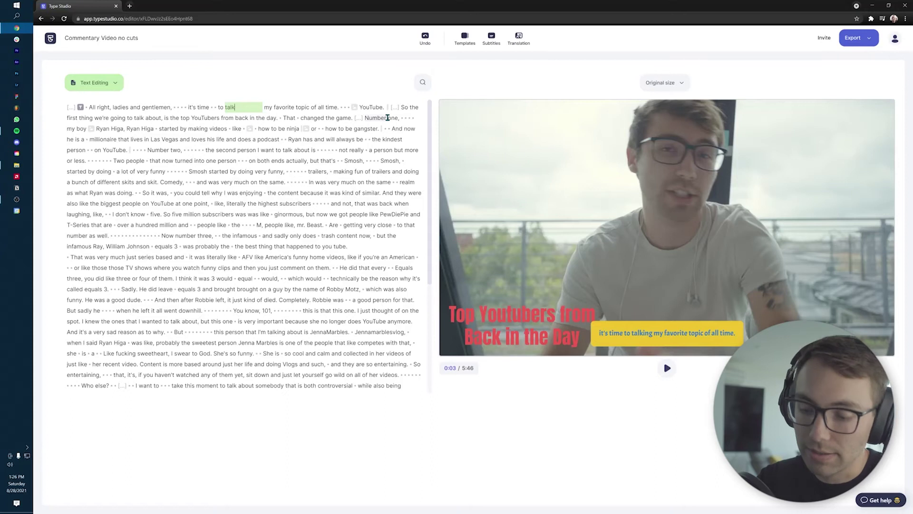
key(Return)
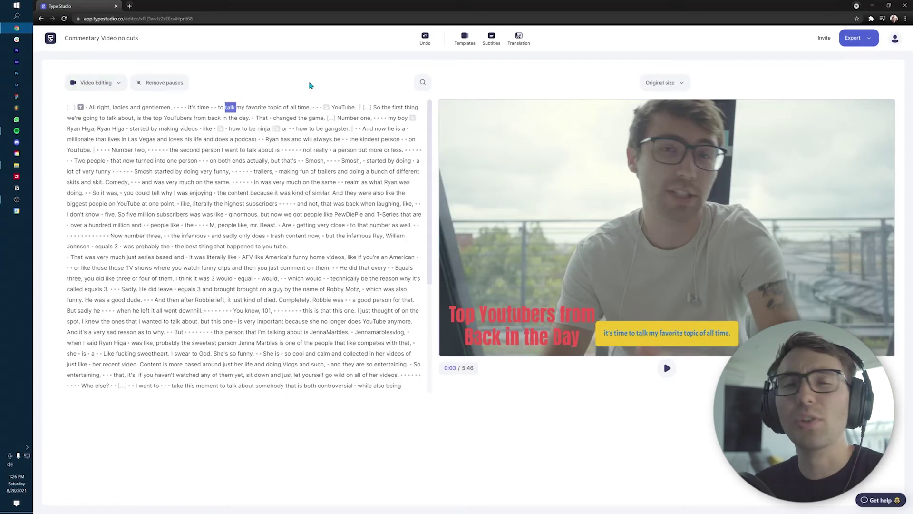
double_click(305, 107)
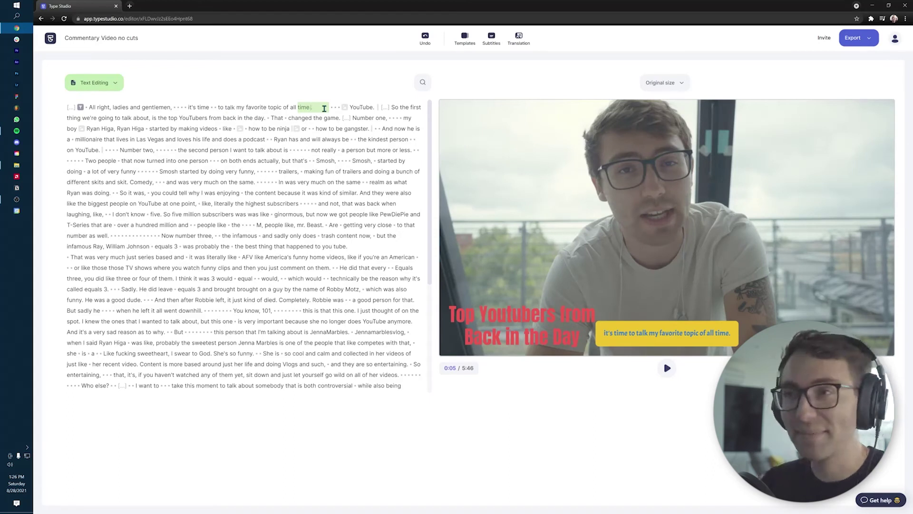
text(because you know Im craz)
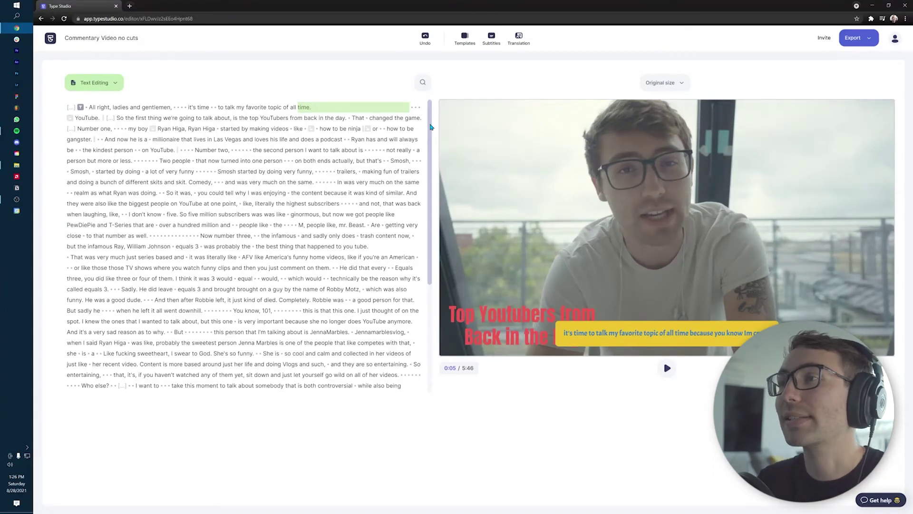
key(Escape)
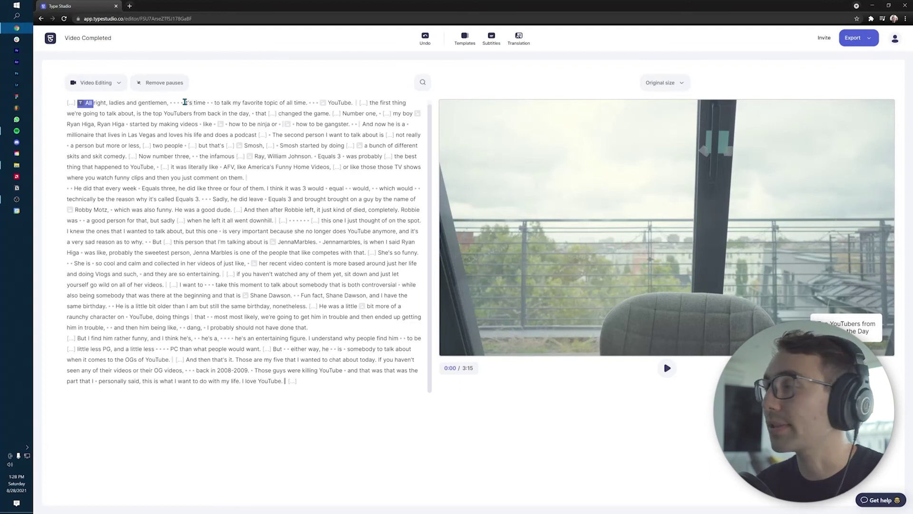
- Open the Export options for the finished video
click(857, 40)
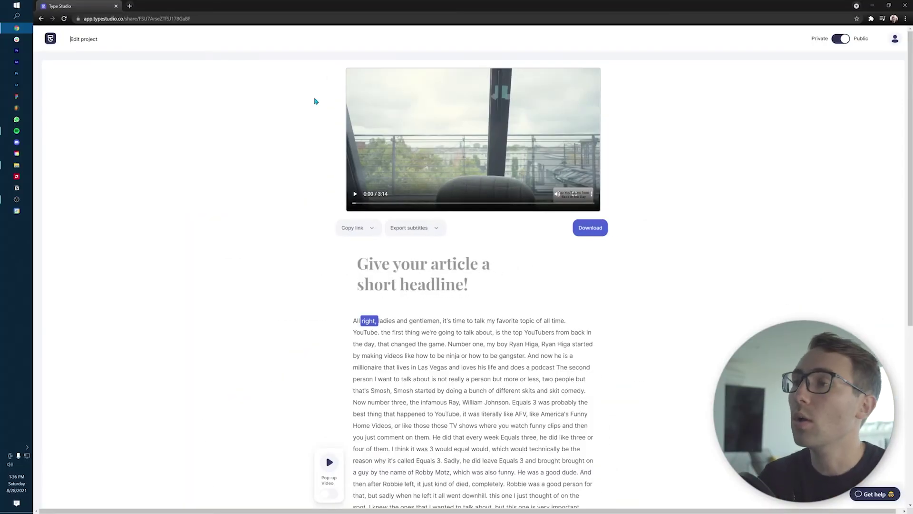
- Play the exported video on the share page, then download it as an MP4
click(354, 194)
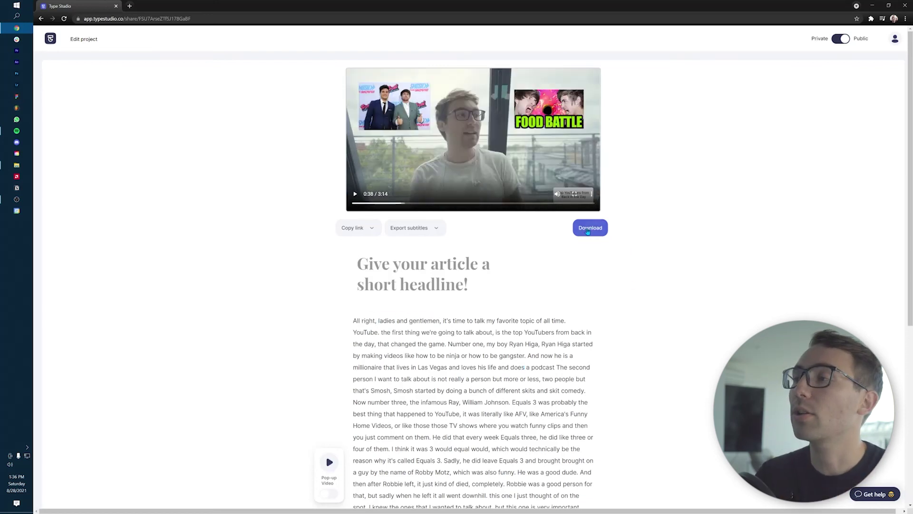
click(589, 227)
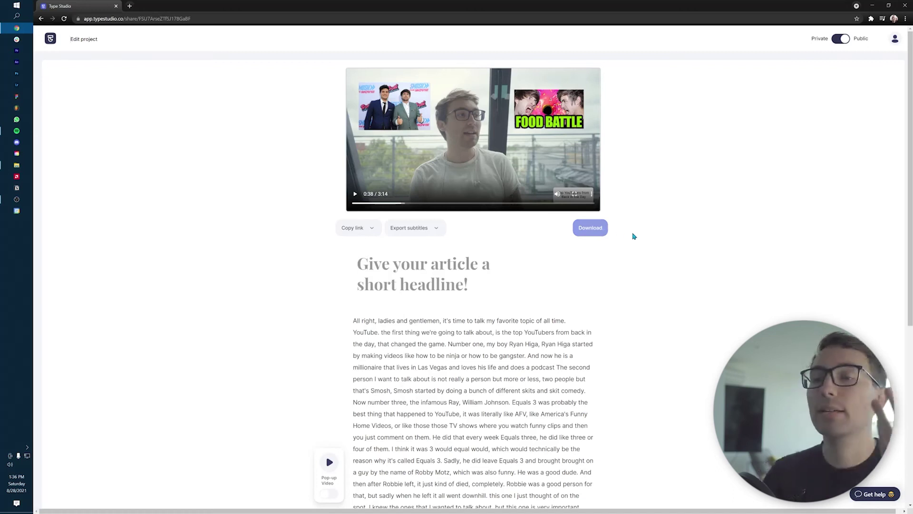